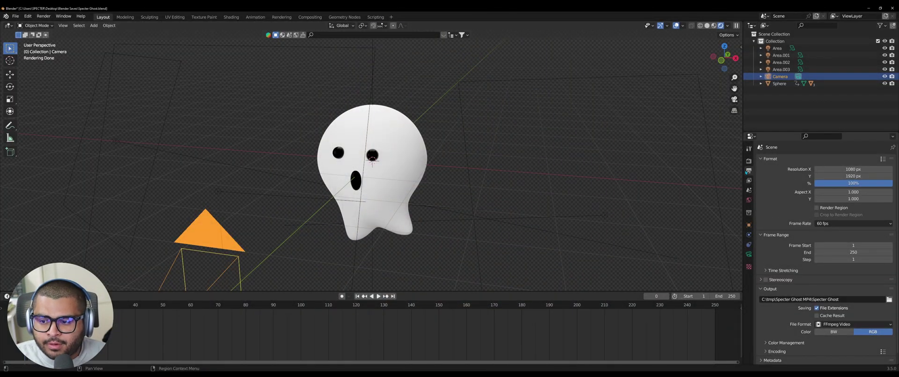
# Set Blender's output file format to PNG with RGBA colour
pyautogui.scroll(-1, 773, 221)
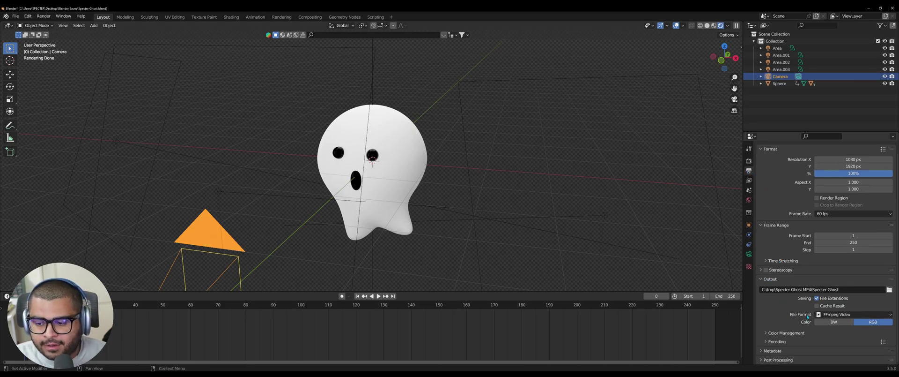
pyautogui.click(838, 314)
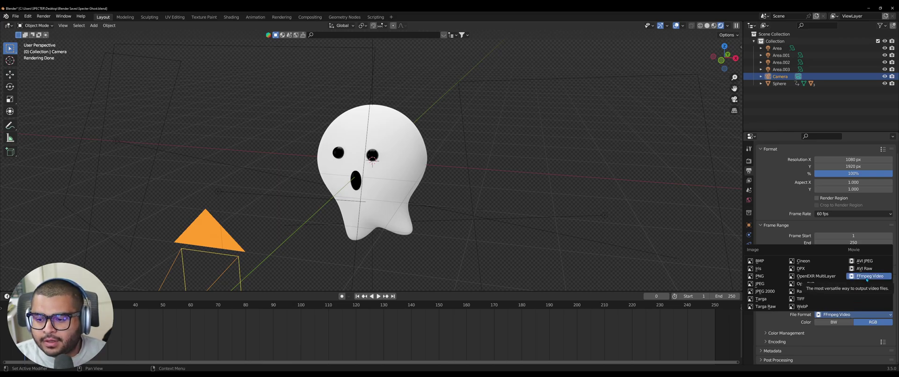
pyautogui.click(762, 276)
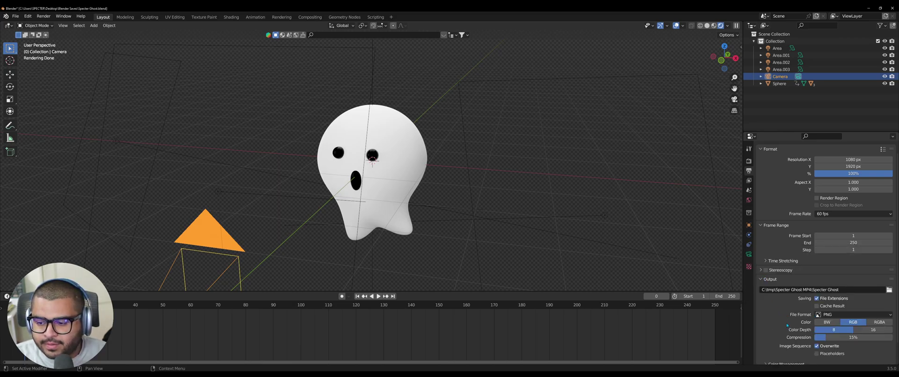
pyautogui.scroll(-2, 787, 324)
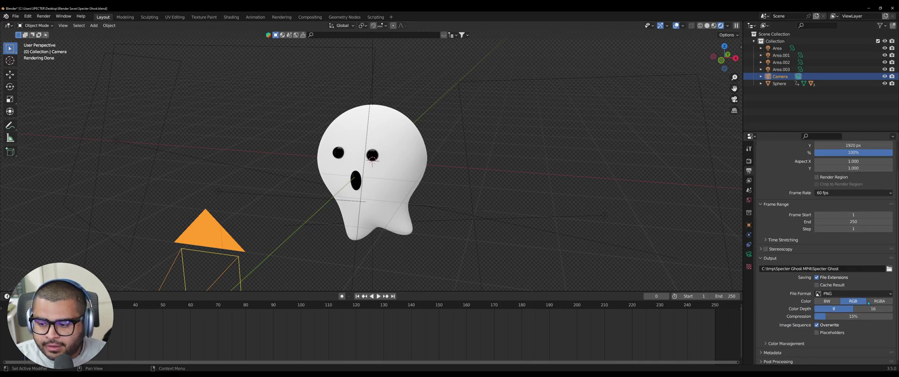
pyautogui.click(883, 303)
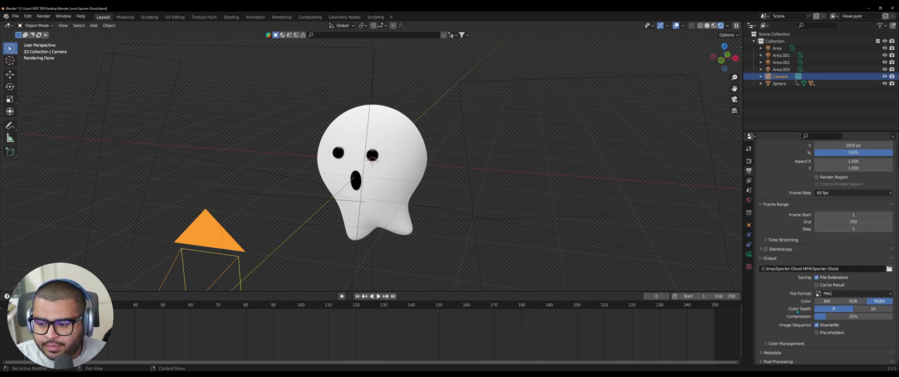
# Set PNG colour depth to 16 and turn on Film Transparent, briefly checking the Compositing workspace
pyautogui.click(873, 308)
pyautogui.click(749, 161)
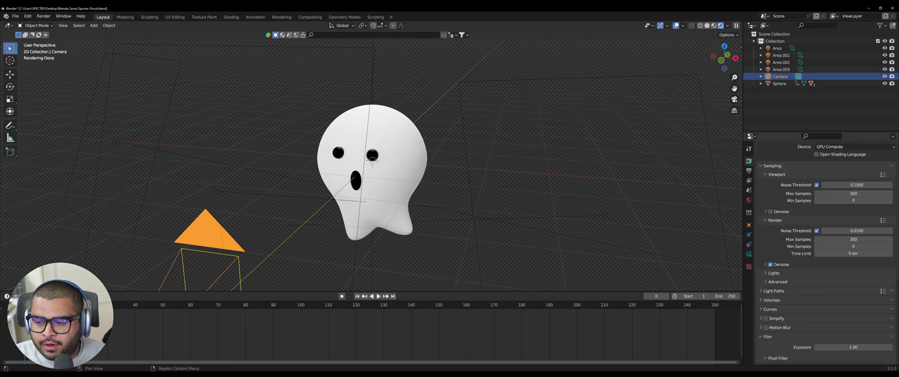
pyautogui.scroll(-3, 773, 221)
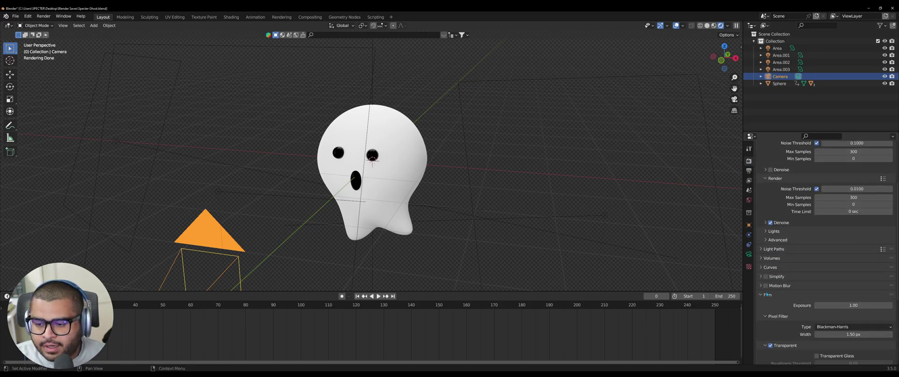
pyautogui.scroll(-3, 764, 309)
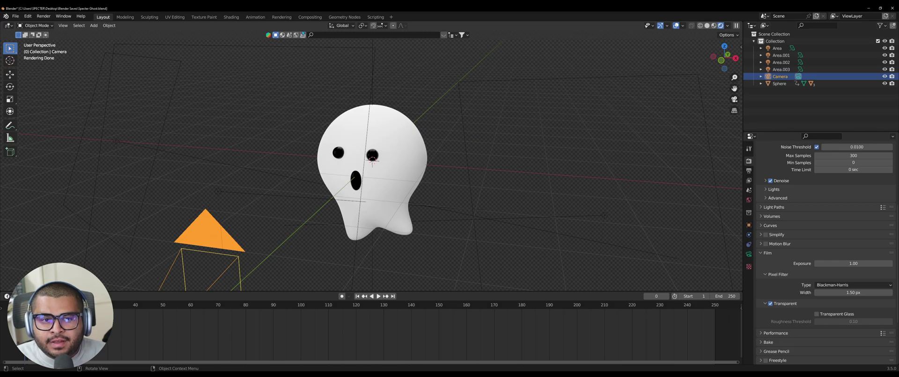
pyautogui.click(310, 17)
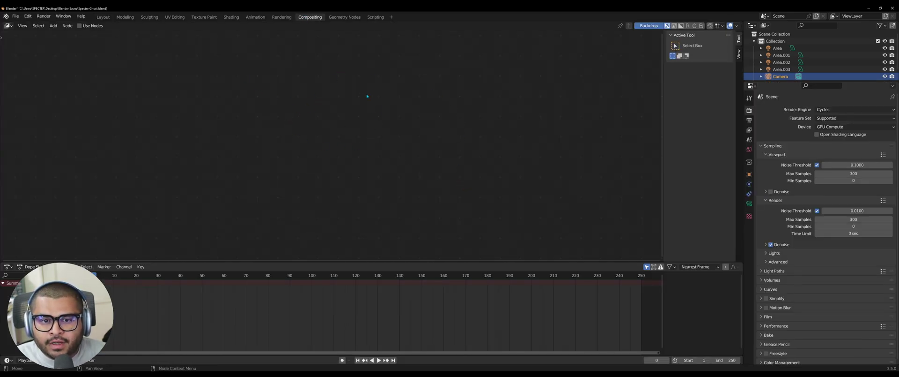
pyautogui.click(103, 17)
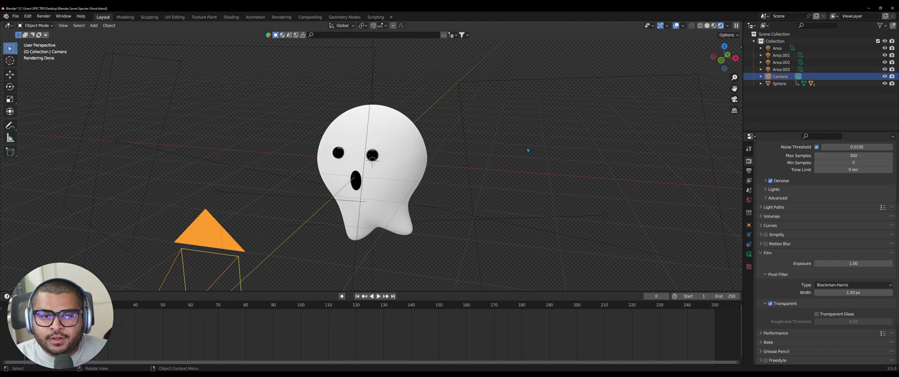
# Scroll through the rendered Specter Ghost PNG frames in File Explorer, then switch away
pyautogui.hotkey('alt', 'Tab')
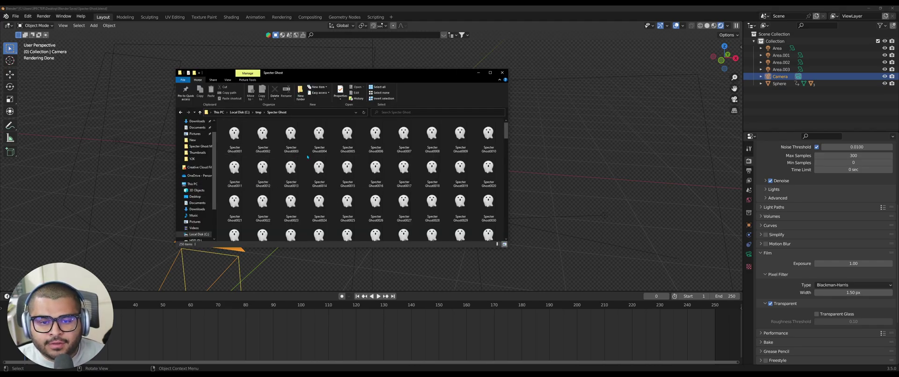
pyautogui.moveTo(506, 132); pyautogui.dragTo(511, 233)
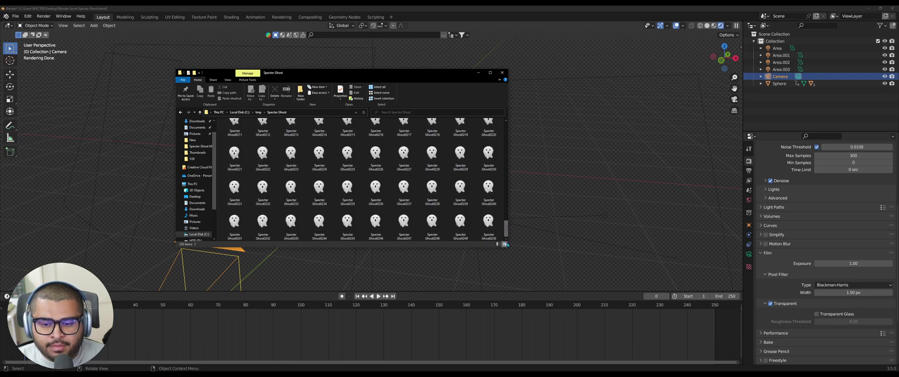
pyautogui.hotkey('alt', 'Tab')
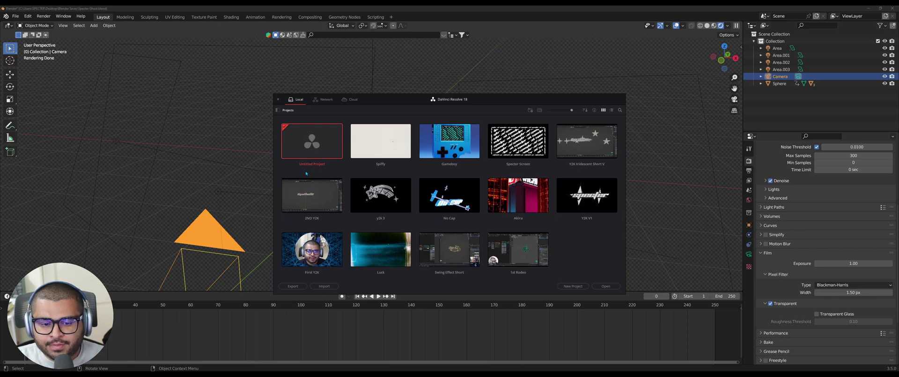
# Open Untitled Project and start a new timeline that doesn't use project settings
pyautogui.doubleClick(309, 159)
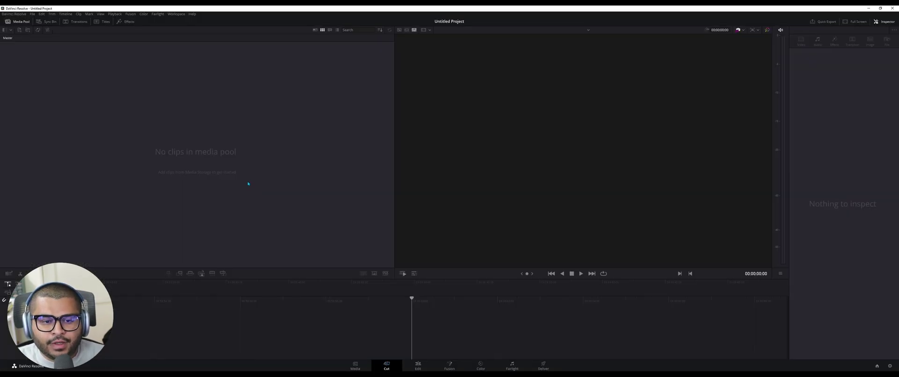
pyautogui.rightClick(247, 181)
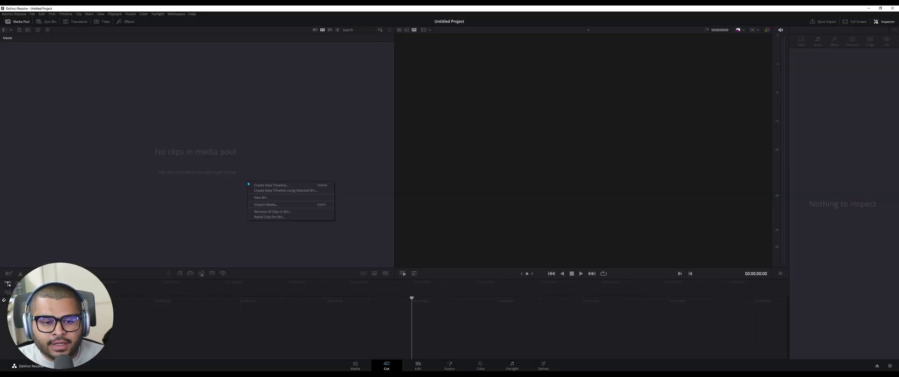
pyautogui.click(272, 186)
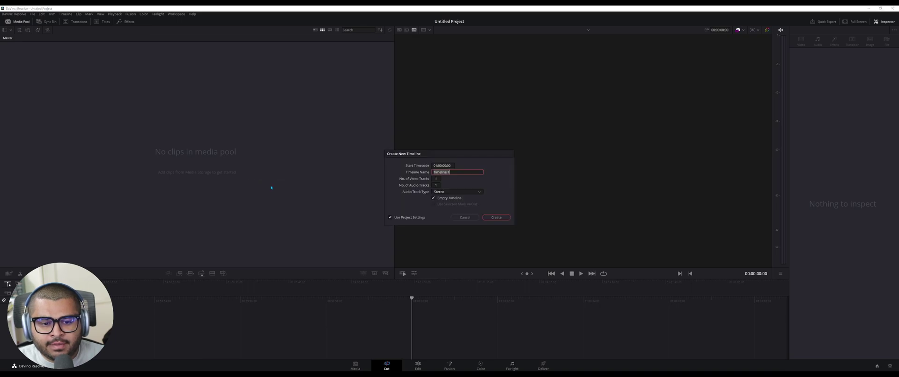
pyautogui.click(390, 218)
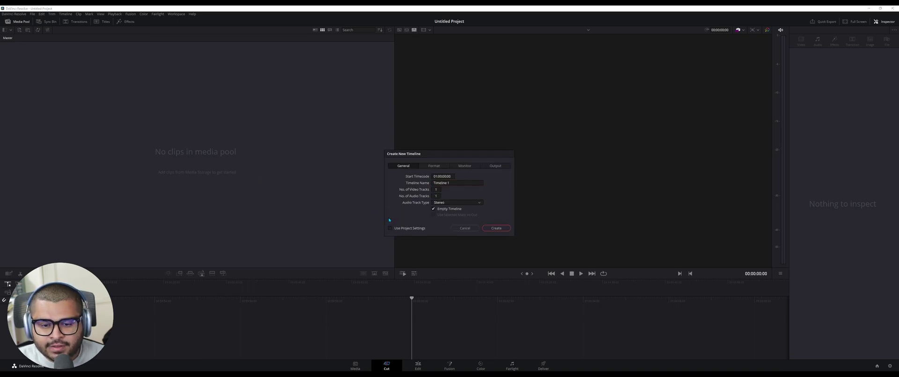
# Set the new timeline's format to 60 fps with 1080 x 1920 vertical HD resolution
pyautogui.click(430, 166)
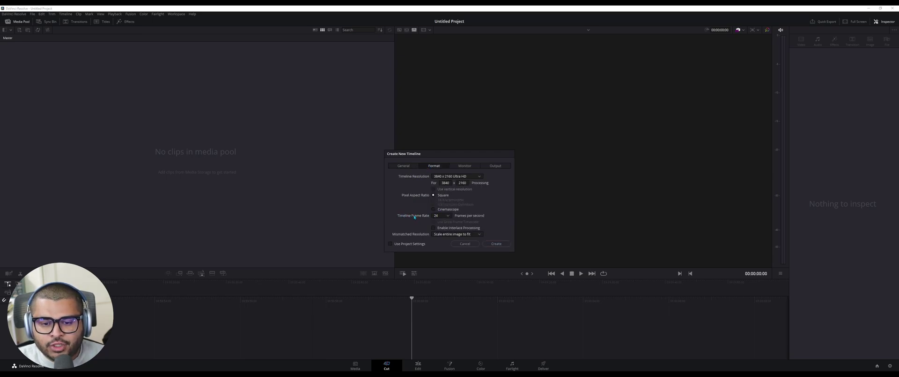
pyautogui.click(438, 215)
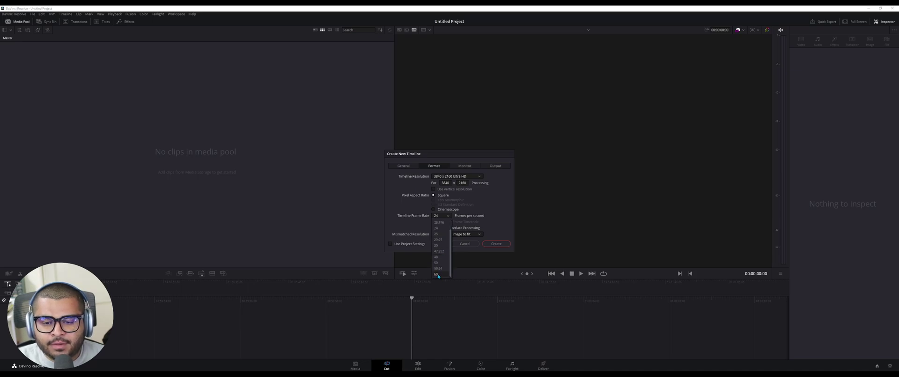
pyautogui.click(439, 274)
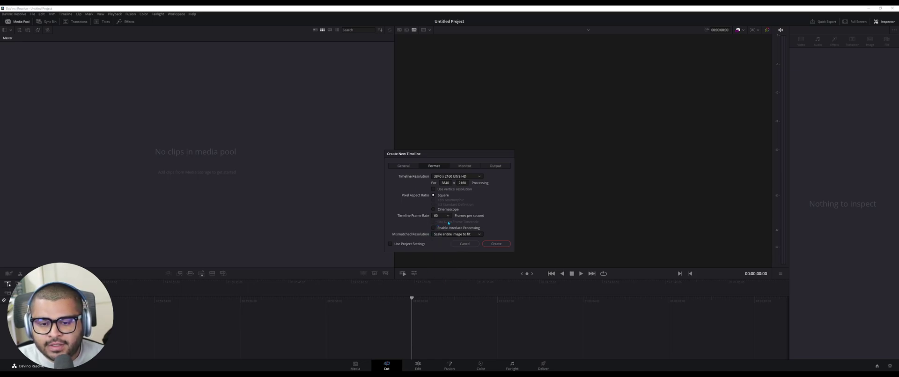
pyautogui.click(456, 177)
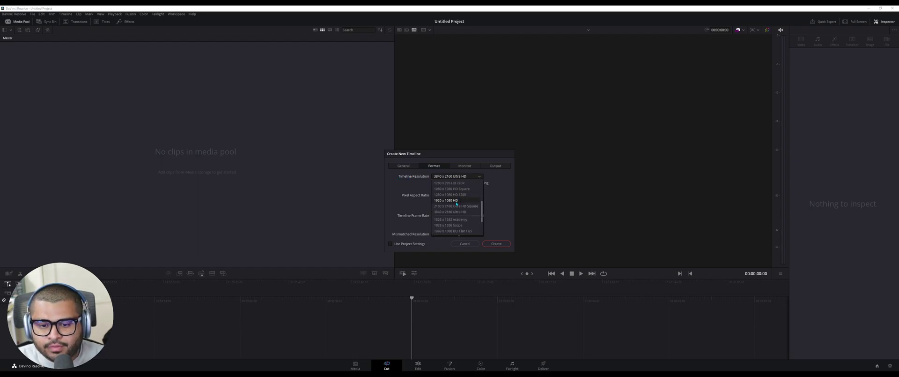
pyautogui.click(449, 200)
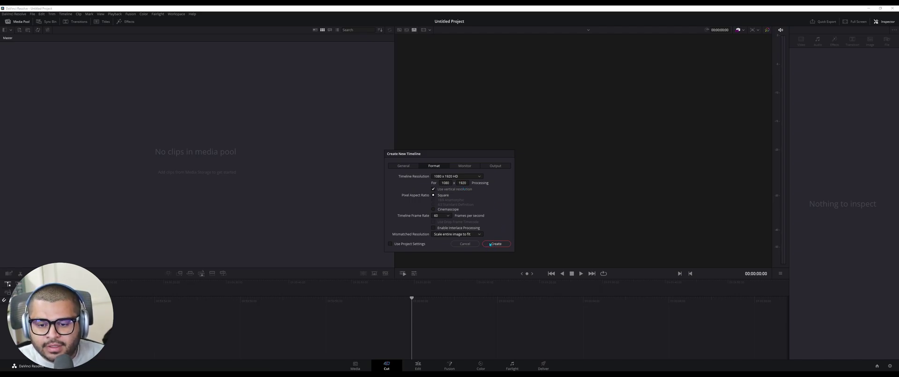
# Create Timeline 1, then set Frame Display Mode to Sequence on the Media page
pyautogui.click(491, 243)
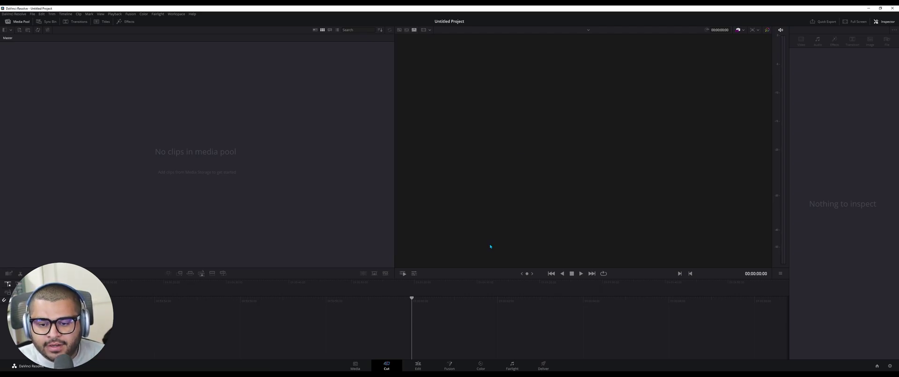
pyautogui.click(352, 366)
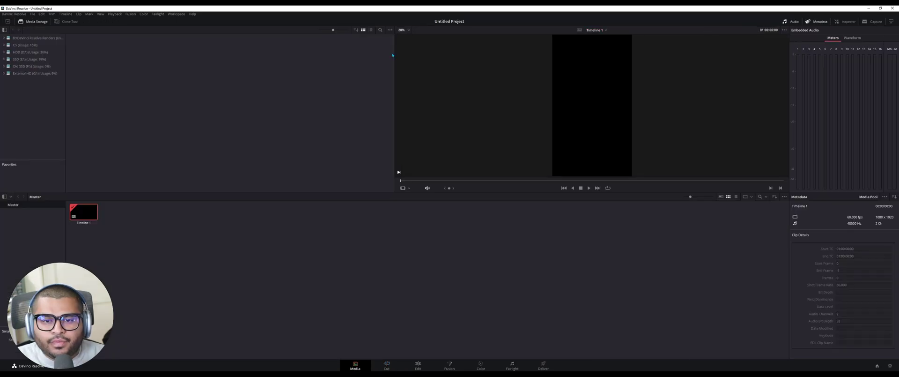
pyautogui.click(389, 30)
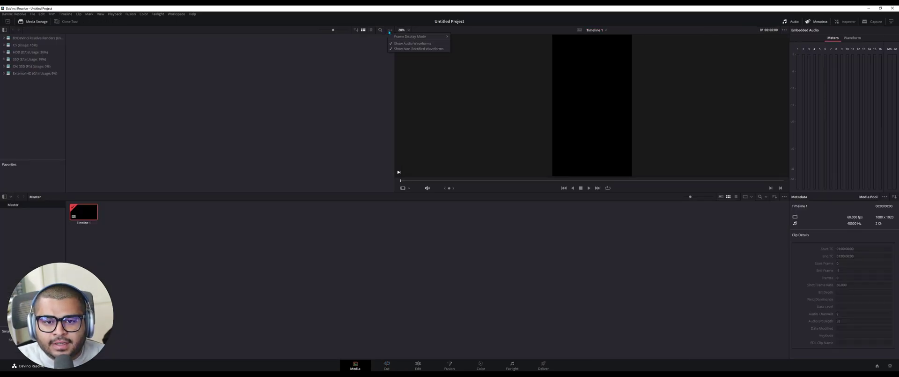
pyautogui.moveTo(395, 39)
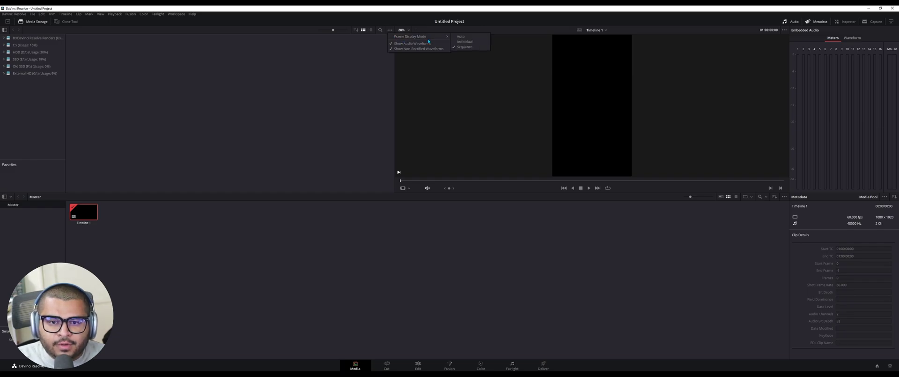
pyautogui.click(472, 48)
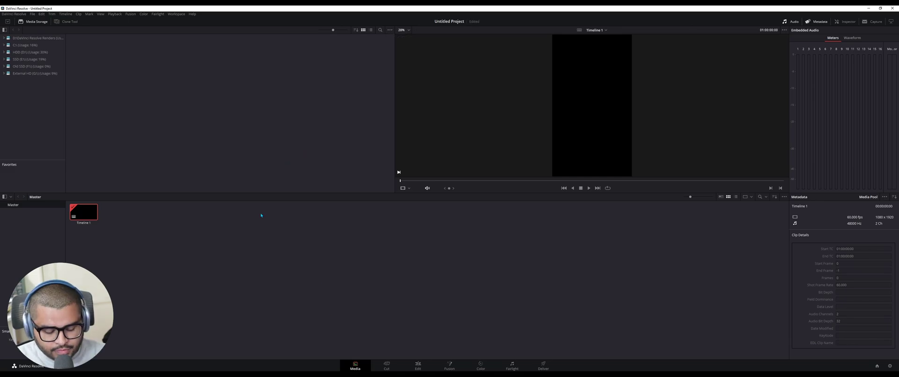
# Import all the Specter Ghost PNG frames as a single sequence clip
pyautogui.hotkey('ctrl', 'i')
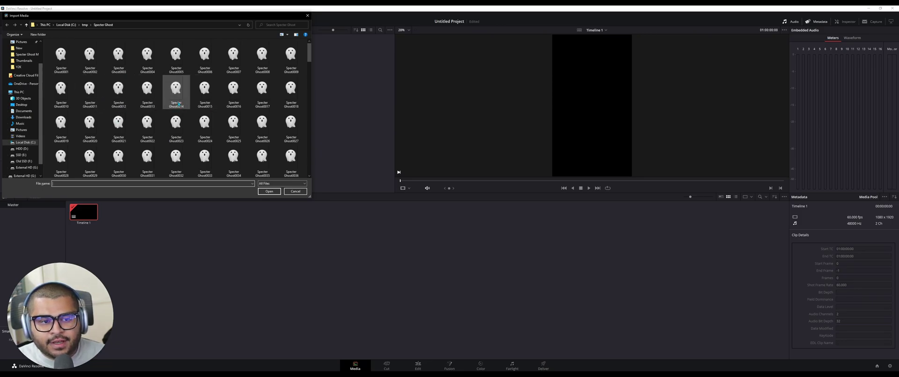
pyautogui.click(69, 61)
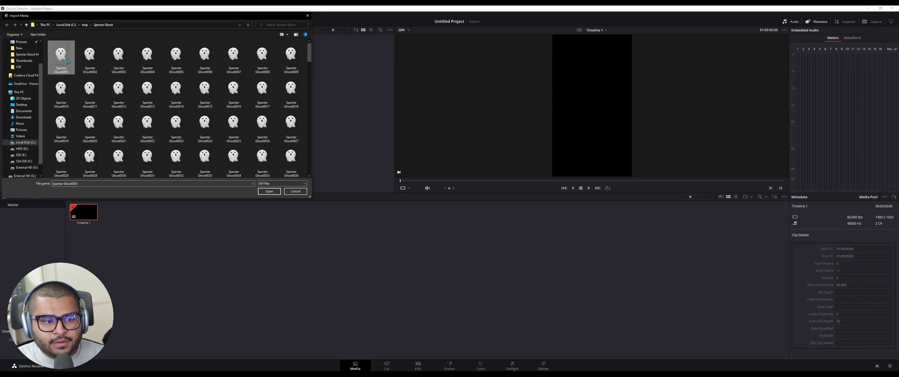
pyautogui.hotkey('ctrl', 'a')
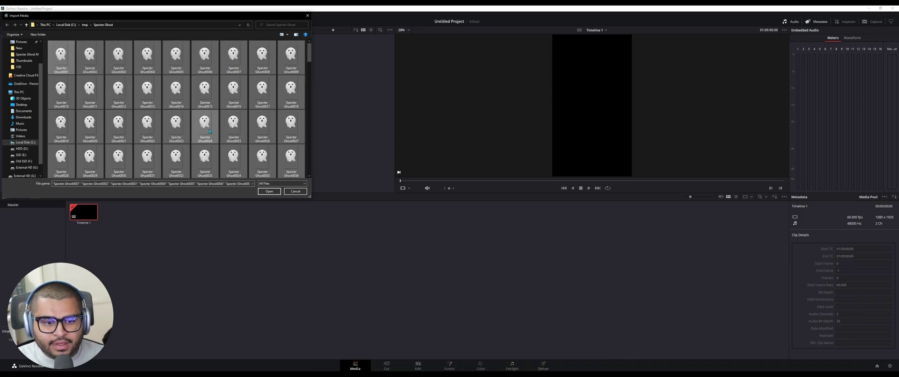
pyautogui.click(266, 191)
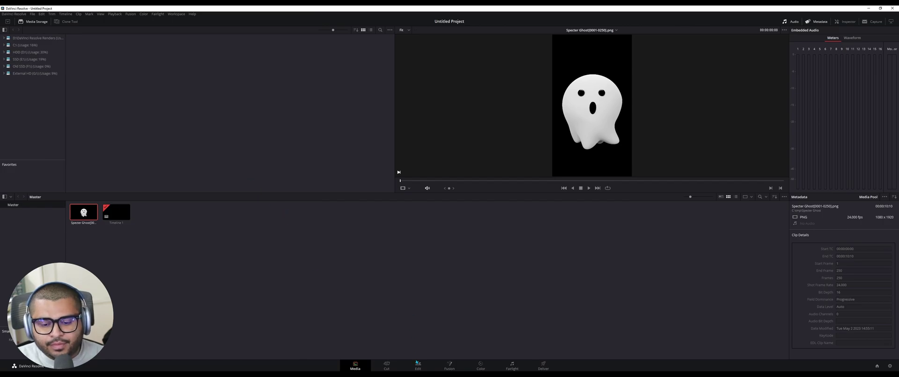
# Place the ghost clip on the Video 1 track and play it back
pyautogui.click(418, 366)
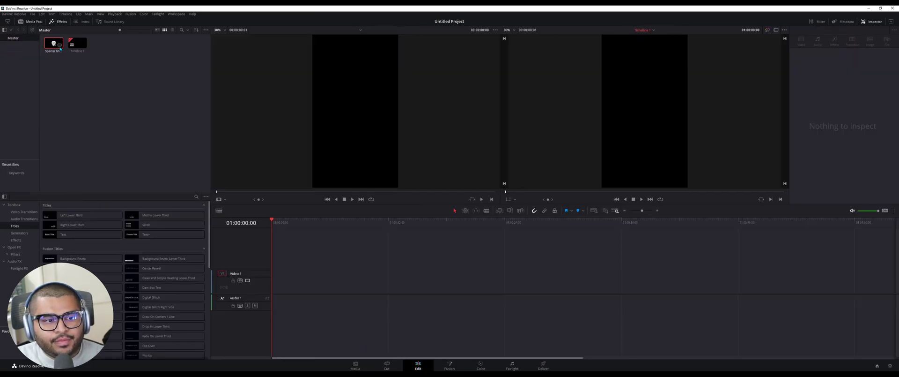
pyautogui.moveTo(53, 43); pyautogui.dragTo(277, 280)
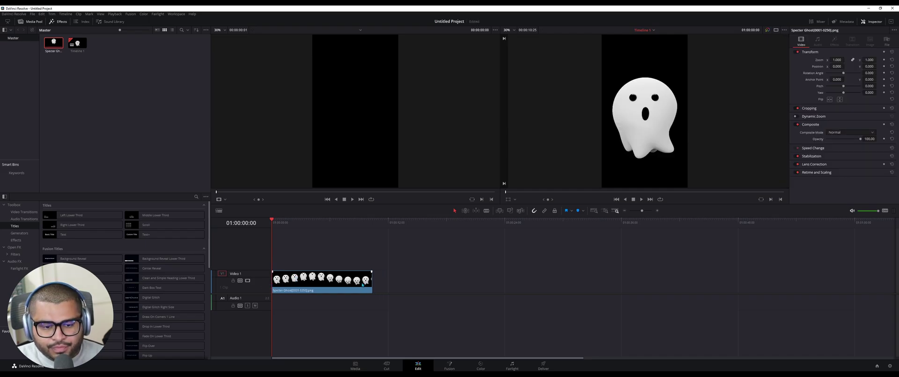
pyautogui.press('space')
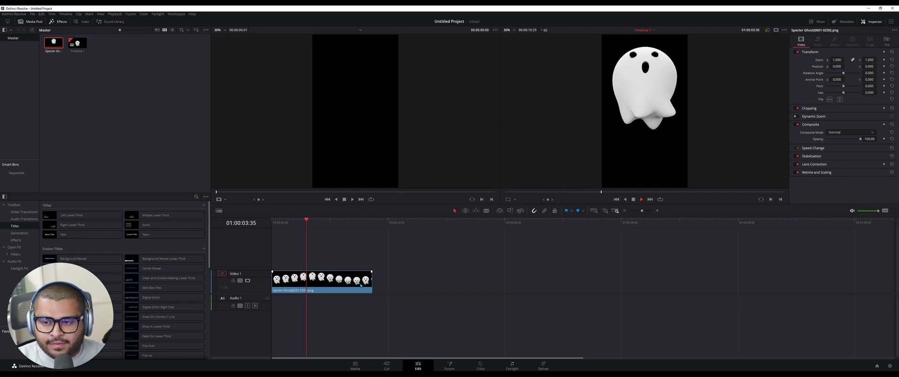
# Change the ghost clip's speed to 200% and play it back from the start
pyautogui.press('space')
pyautogui.press('Home')
pyautogui.rightClick(298, 280)
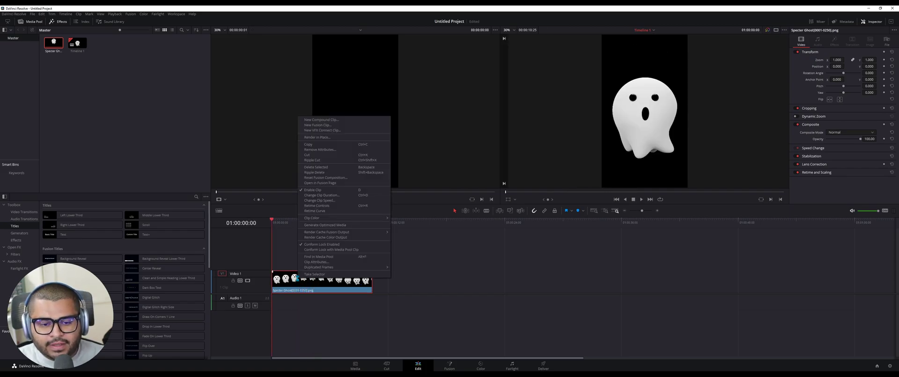
pyautogui.click(320, 201)
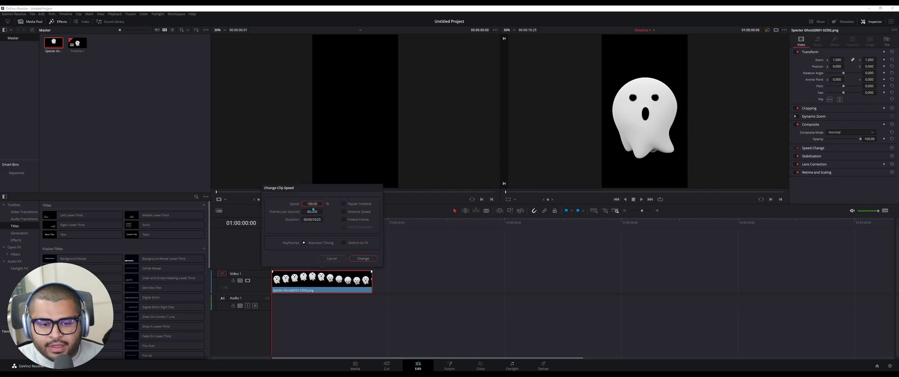
pyautogui.doubleClick(312, 203)
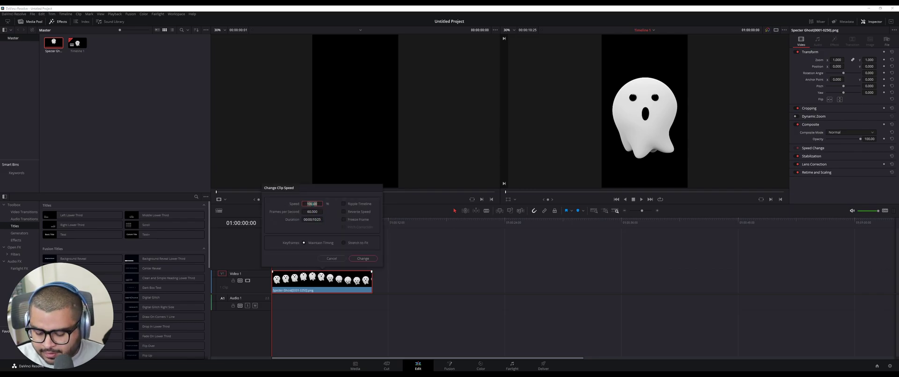
pyautogui.write('200')
pyautogui.press('Return')
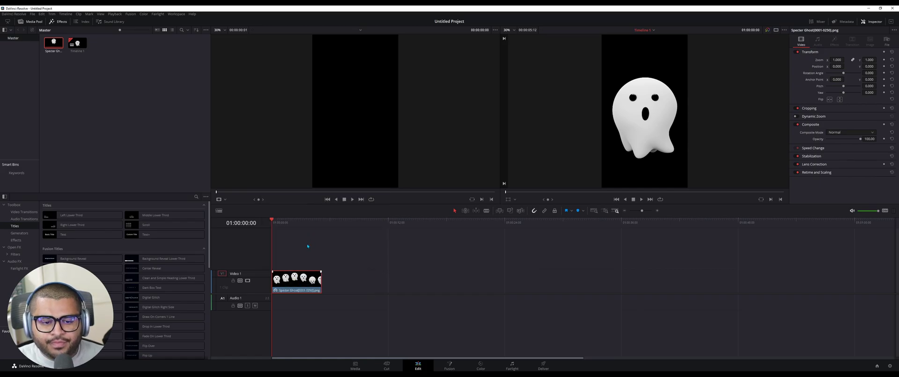
pyautogui.press('space')
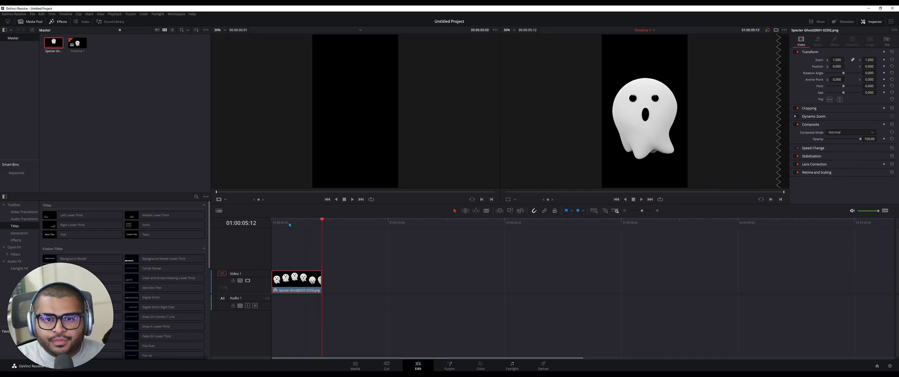
# Raise the ghost clip's speed further and preview the faster animation
pyautogui.rightClick(293, 282)
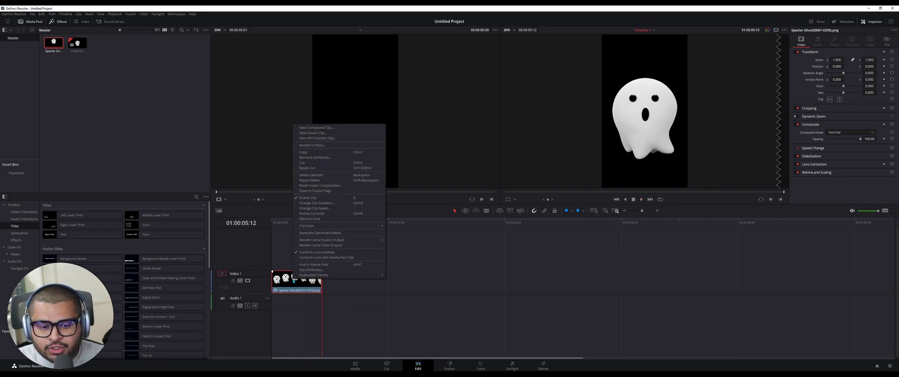
pyautogui.click(325, 210)
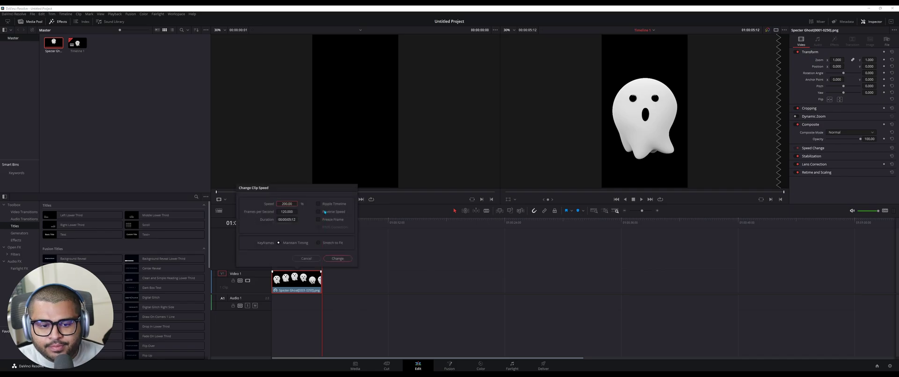
pyautogui.click(286, 203)
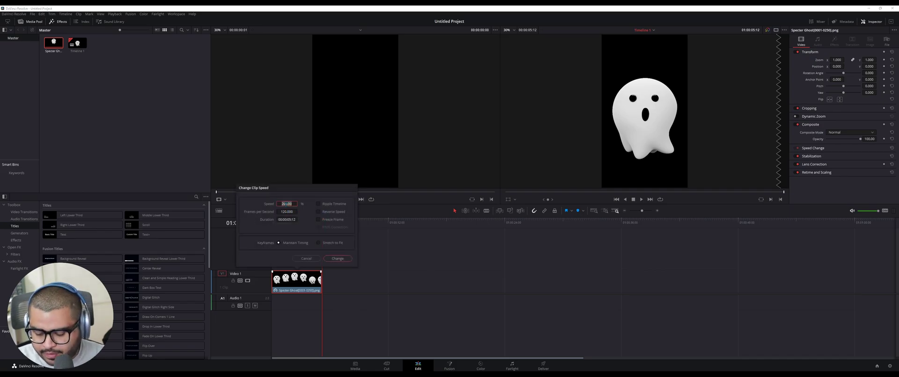
pyautogui.write('250')
pyautogui.press('Return')
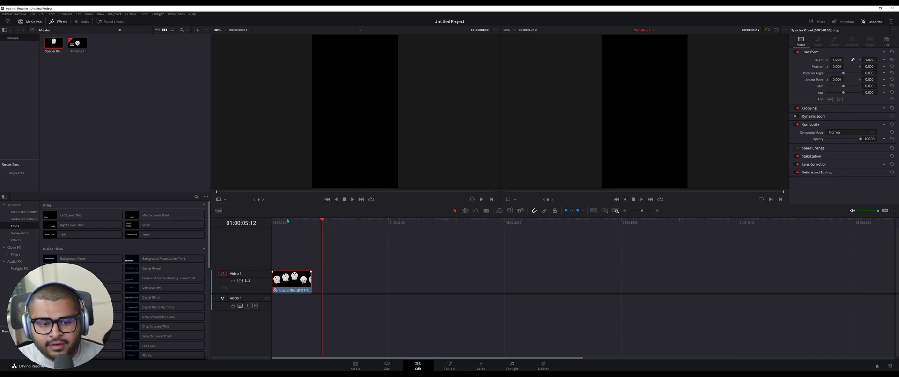
pyautogui.press('space')
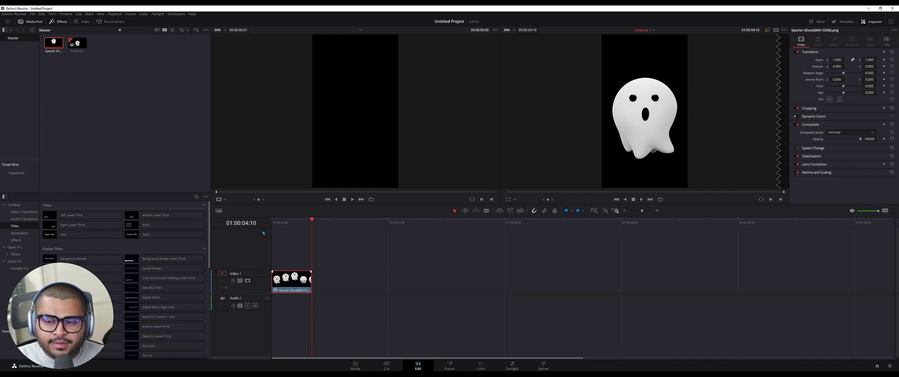
# Move the ghost to Video 2 and put the red smoke video on Video 1, zoomed to fill the frame
pyautogui.hotkey('ctrl', 'z')
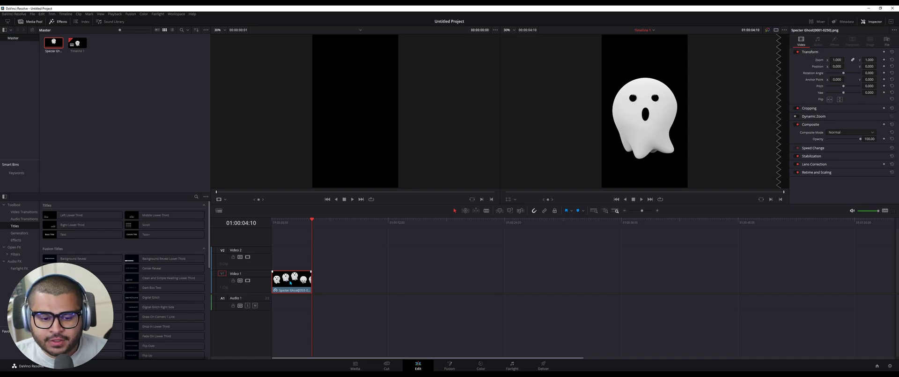
pyautogui.moveTo(291, 283); pyautogui.dragTo(291, 259)
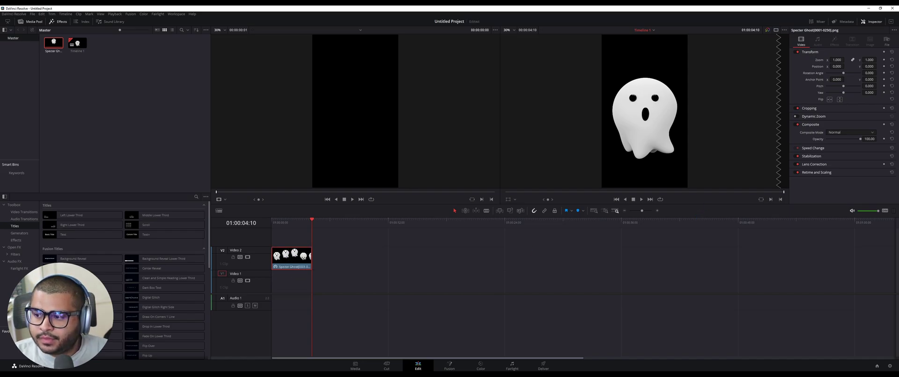
pyautogui.moveTo(890, 281); pyautogui.dragTo(273, 283)
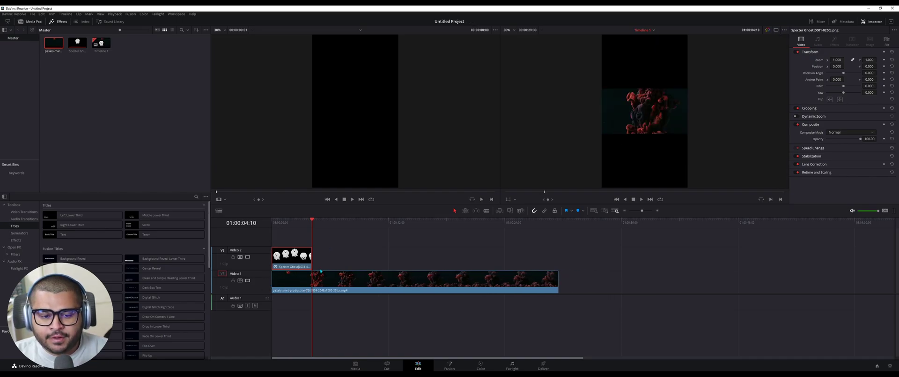
pyautogui.click(297, 281)
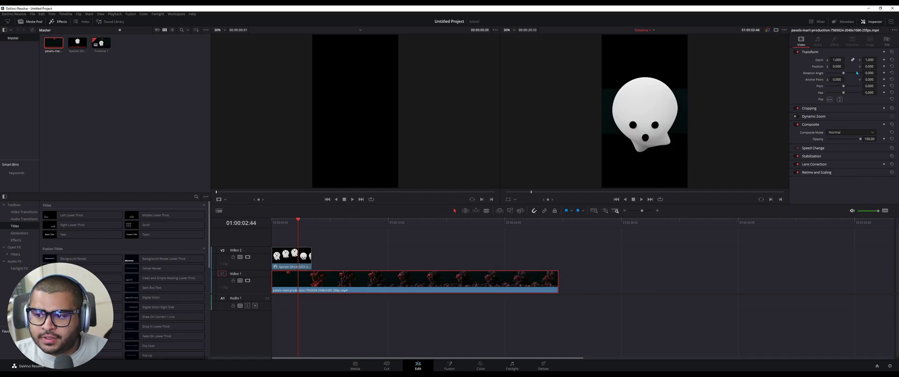
pyautogui.moveTo(837, 60); pyautogui.dragTo(474, 231)
pyautogui.click(289, 257)
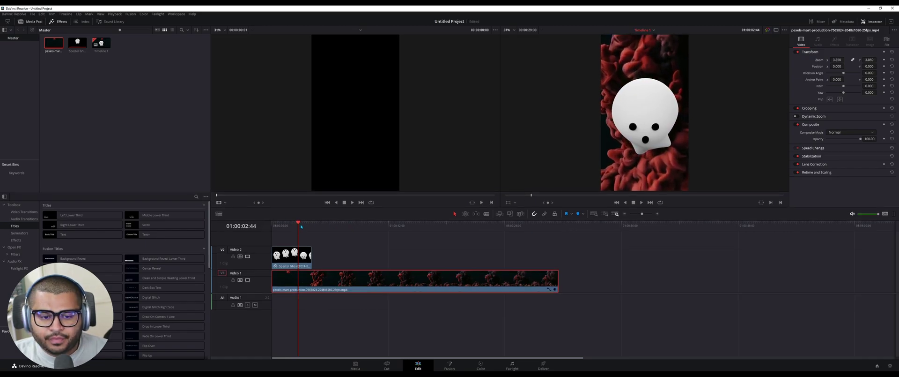
pyautogui.press('Home')
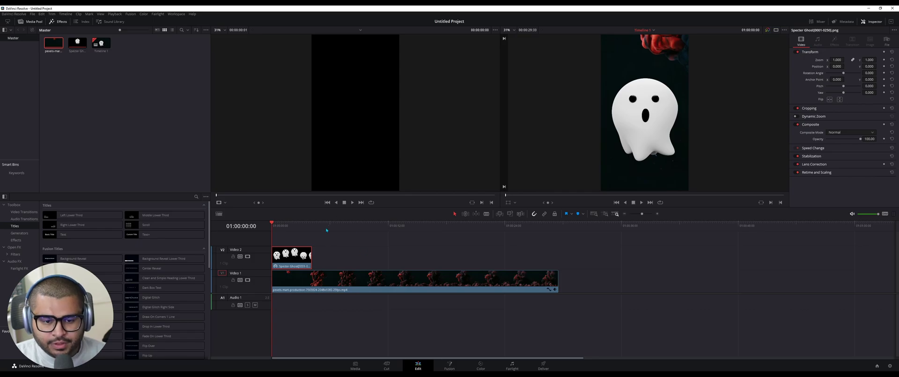
# Copy the ghost clip and paste a second copy right after it on Video 2
pyautogui.click(327, 230)
pyautogui.hotkey('ctrl', 'c')
pyautogui.hotkey('ctrl', 'v')
pyautogui.moveTo(349, 263); pyautogui.dragTo(337, 265)
# Cut the red background where the ghost clips end, delete the leftover part, and replay
pyautogui.press('Home')
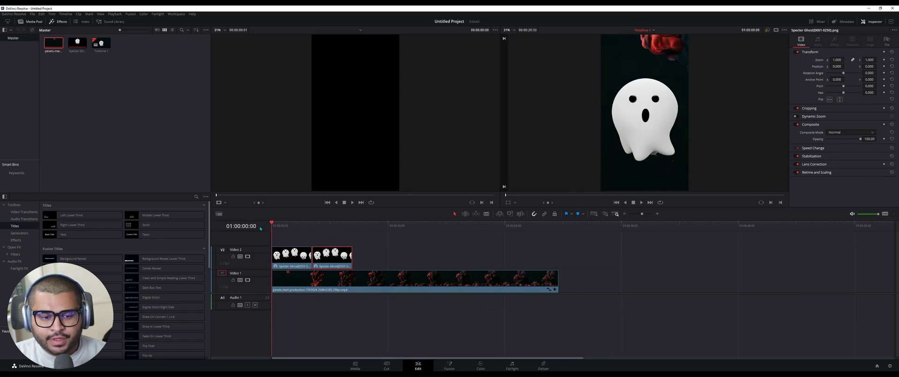
pyautogui.press('space')
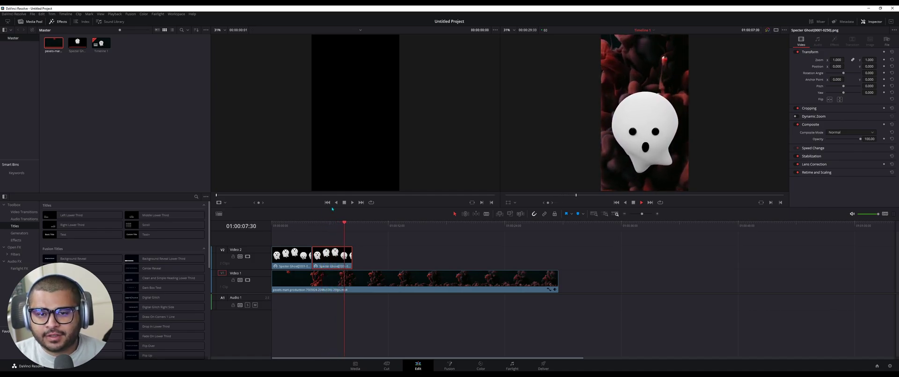
pyautogui.click(353, 225)
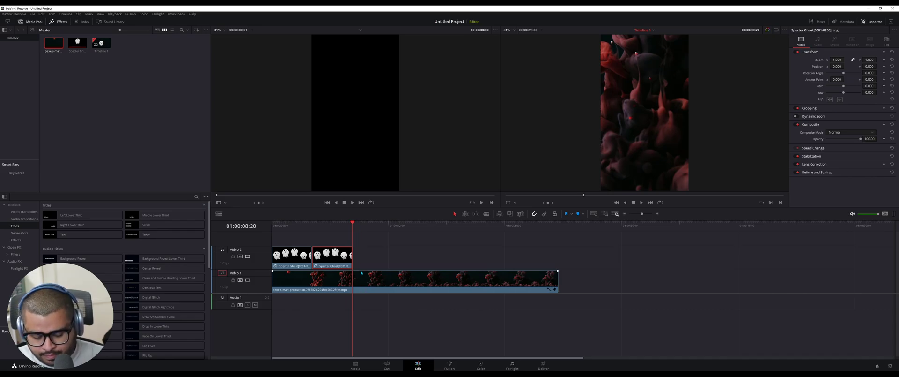
pyautogui.hotkey('ctrl', 'b')
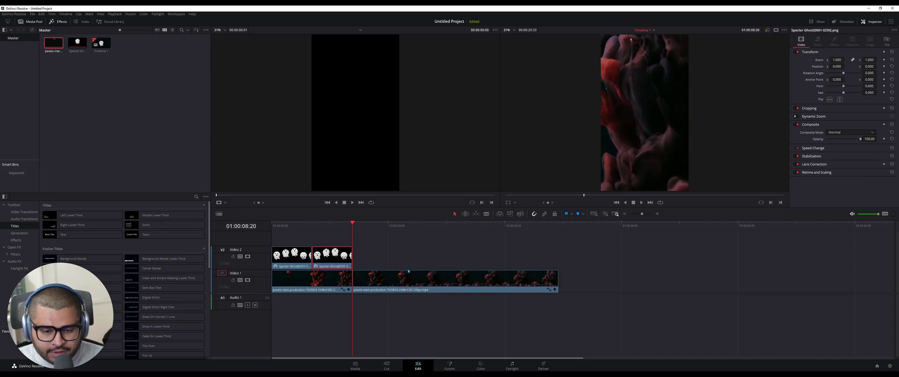
pyautogui.click(407, 271)
pyautogui.press('Delete')
pyautogui.press('Home')
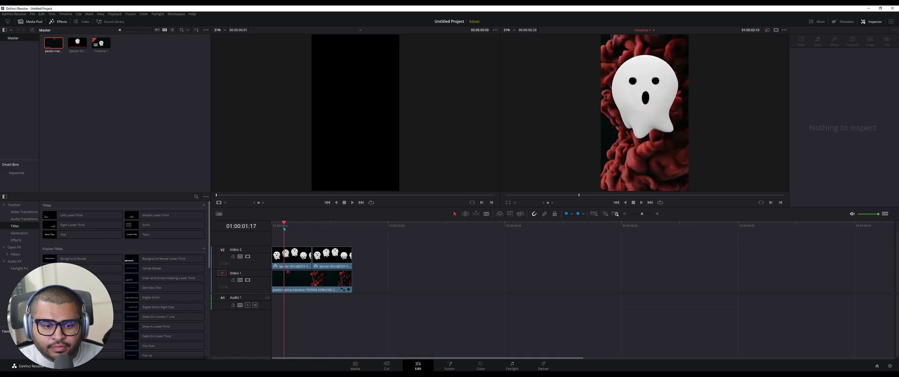
pyautogui.press('space')
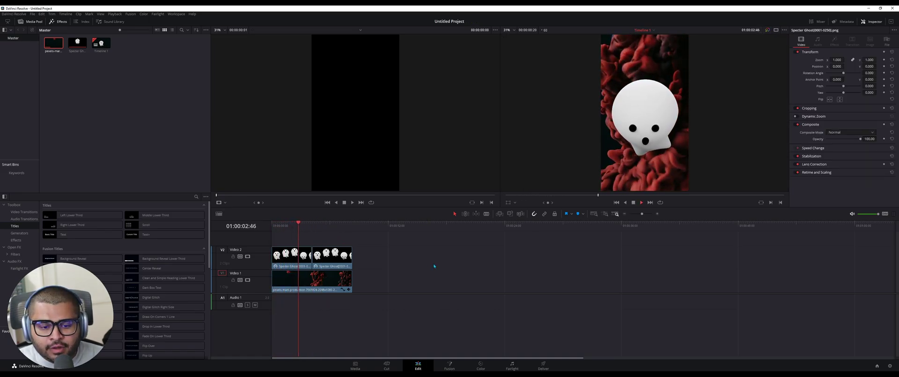
pyautogui.press('space')
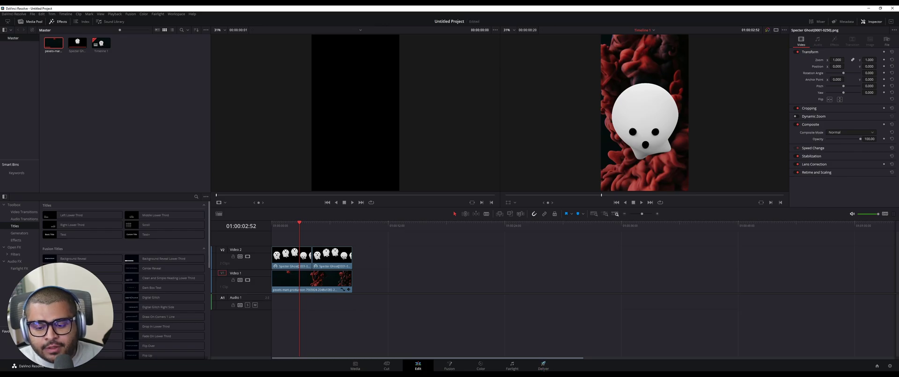
# Name the render output 'Specter ghost' on the Deliver page
pyautogui.hotkey('shift', '8')
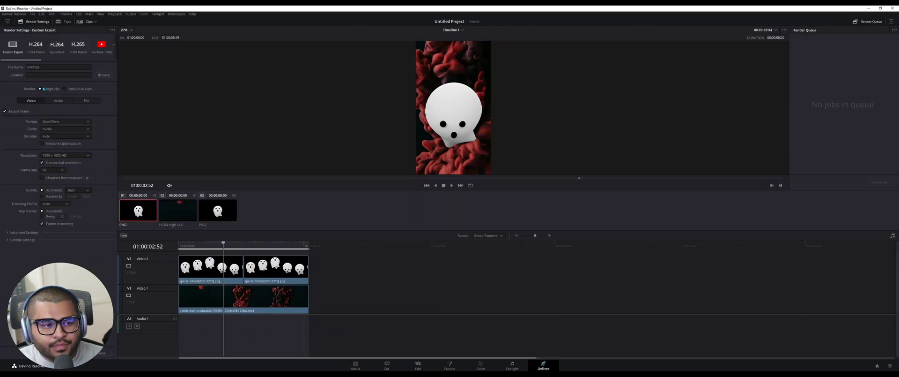
pyautogui.click(49, 67)
pyautogui.hotkey('ctrl', 'a')
pyautogui.press('BackSpace')
pyautogui.write('Specter ghost')
pyautogui.click(33, 74)
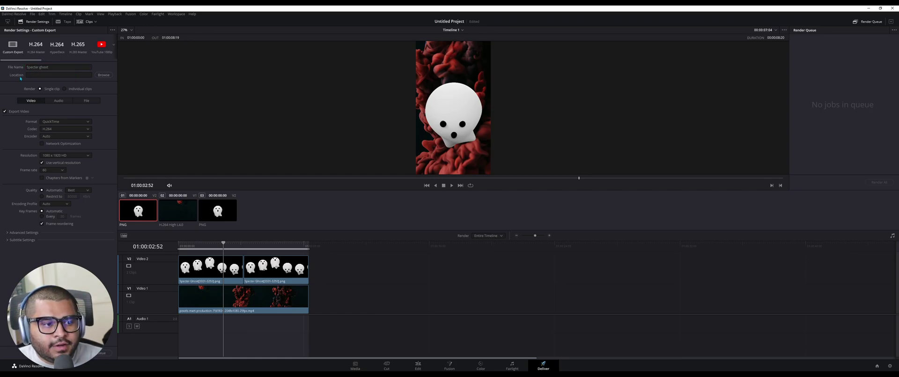
# Set the render location to the Desktop
pyautogui.click(105, 75)
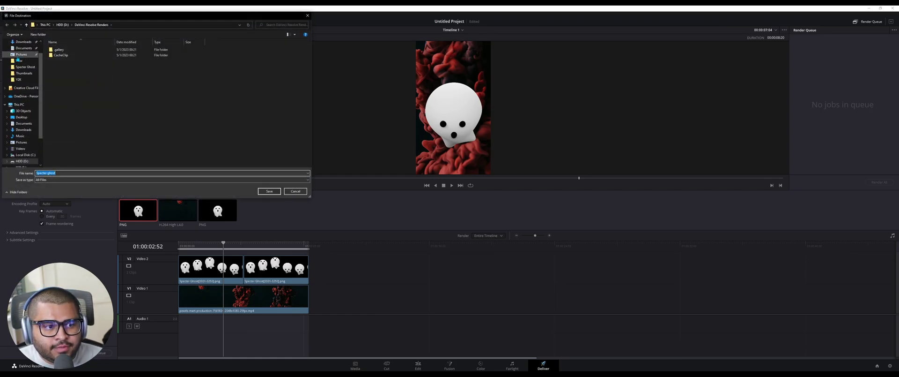
pyautogui.scroll(1, 22, 56)
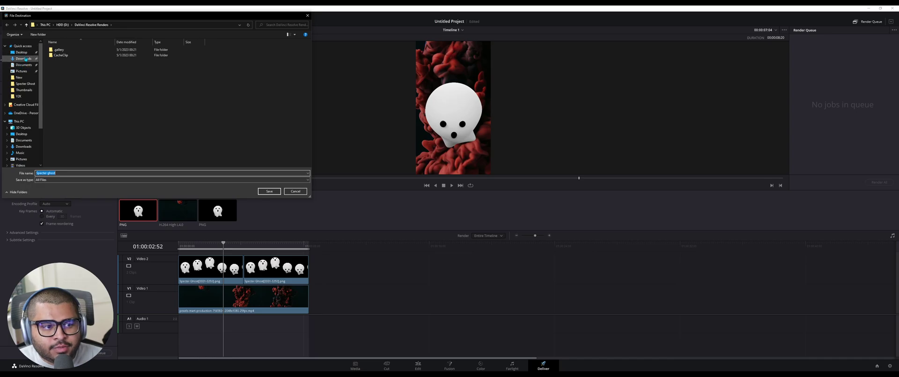
pyautogui.click(22, 52)
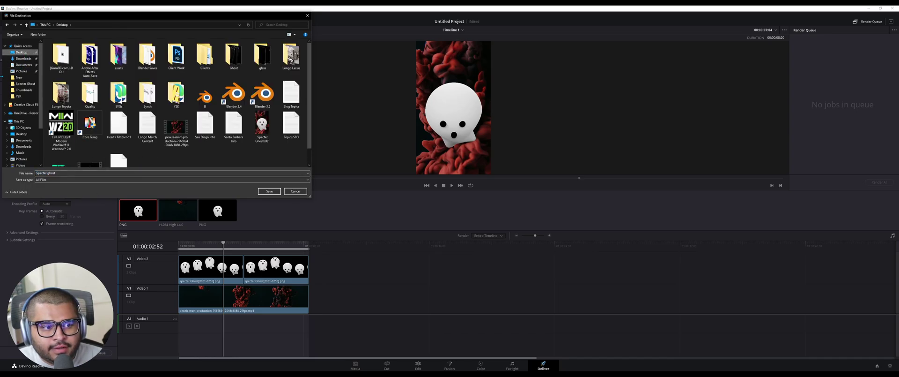
pyautogui.press('Return')
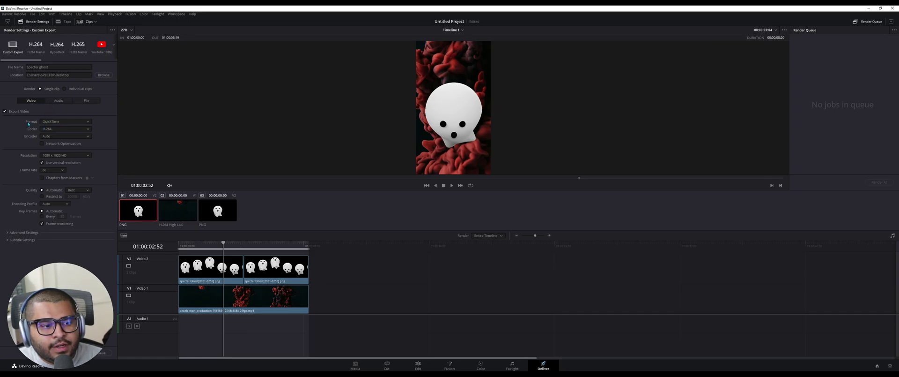
# Set the format to MP4, add the job to the render queue and render it
pyautogui.click(74, 123)
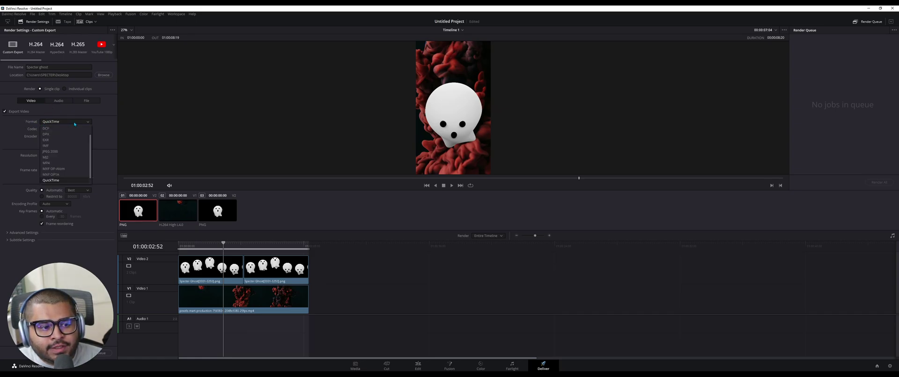
pyautogui.scroll(-1, 64, 140)
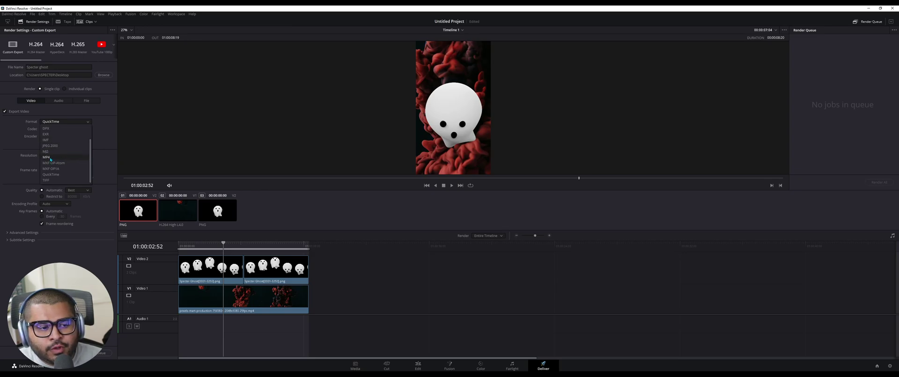
pyautogui.click(55, 157)
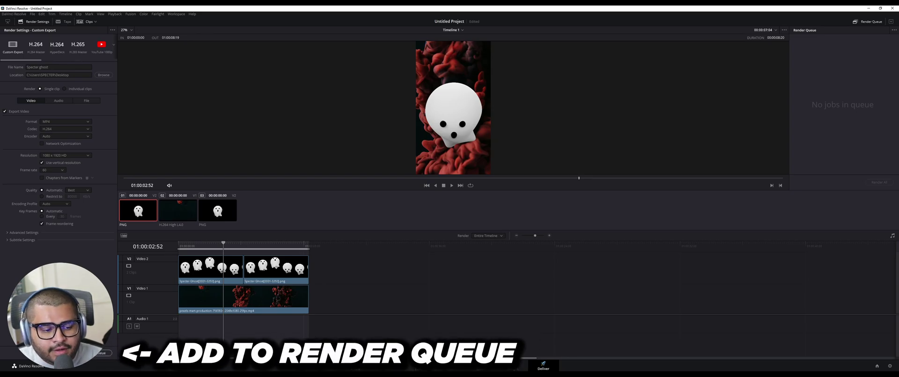
pyautogui.click(102, 352)
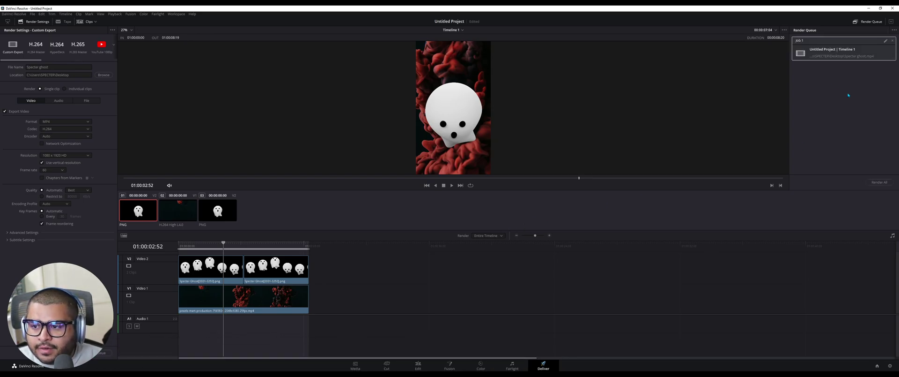
pyautogui.click(876, 184)
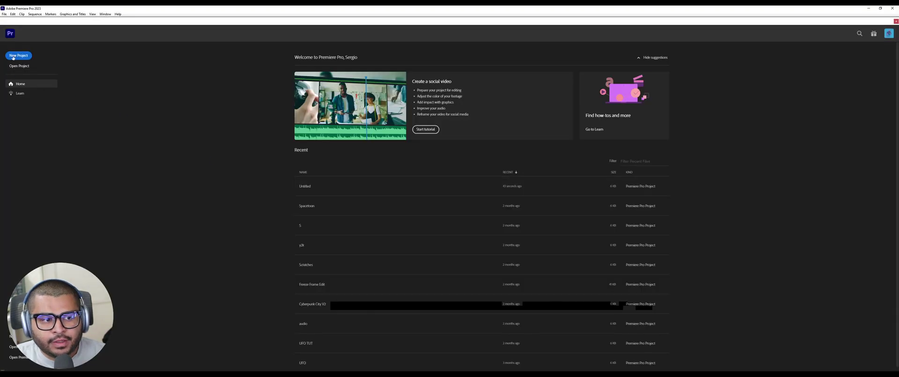
# Create a new Premiere Pro project named 'Specter Ghost'
pyautogui.click(18, 55)
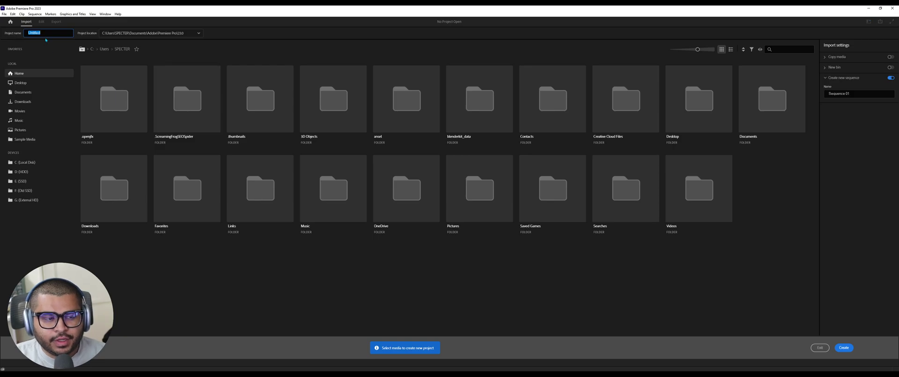
pyautogui.press('BackSpace')
pyautogui.write('Specter Ghost')
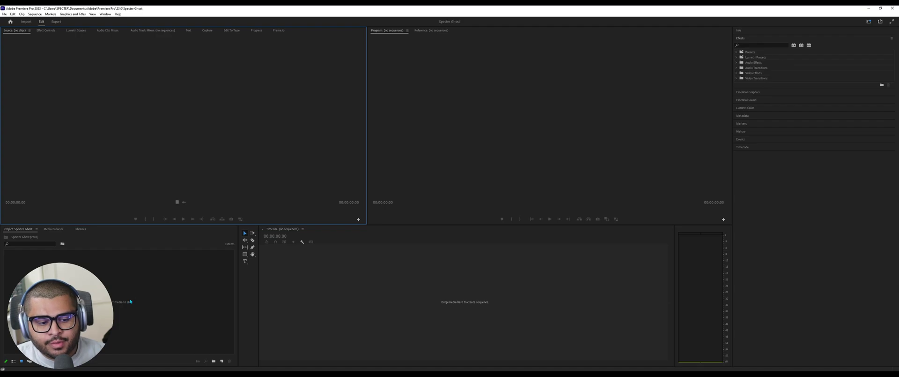
# Import the Specter Ghost PNG frames from frame 0001 as a single image sequence
pyautogui.click(131, 302)
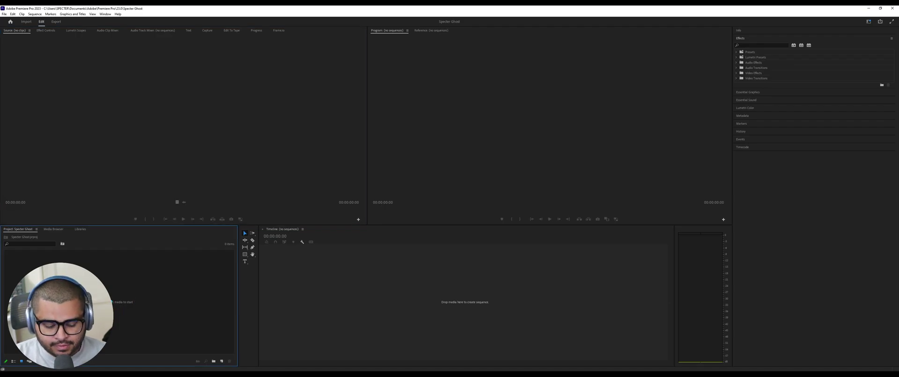
pyautogui.hotkey('ctrl', 'i')
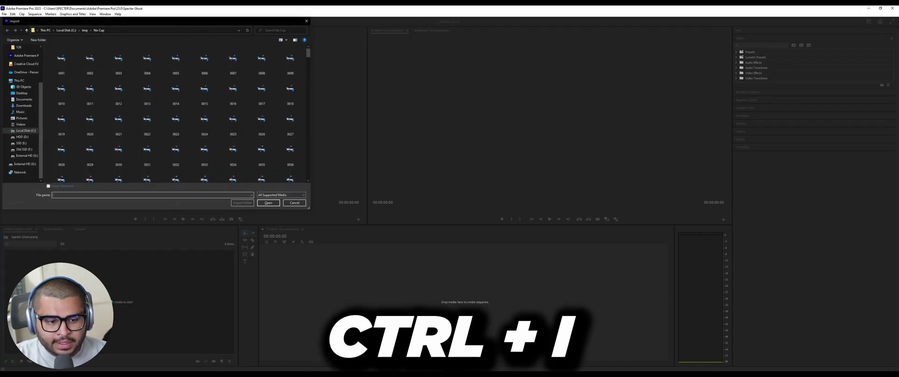
pyautogui.click(85, 30)
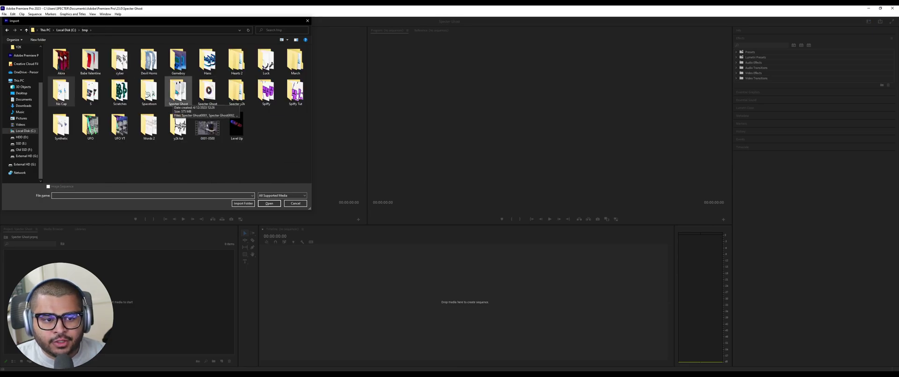
pyautogui.doubleClick(177, 91)
pyautogui.click(59, 65)
pyautogui.click(48, 186)
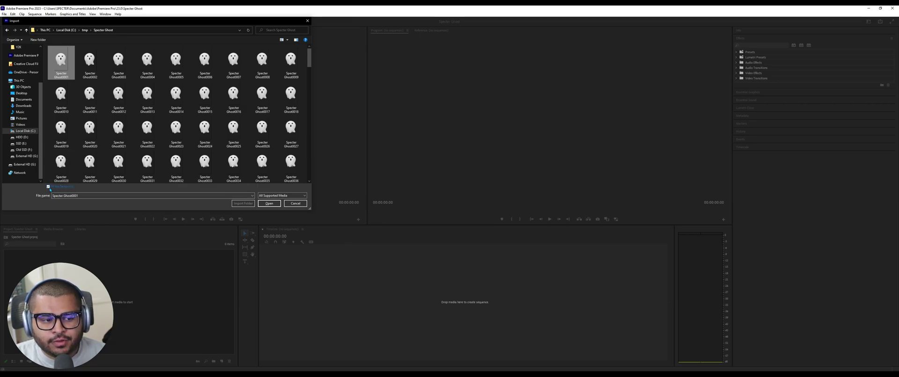
pyautogui.click(269, 203)
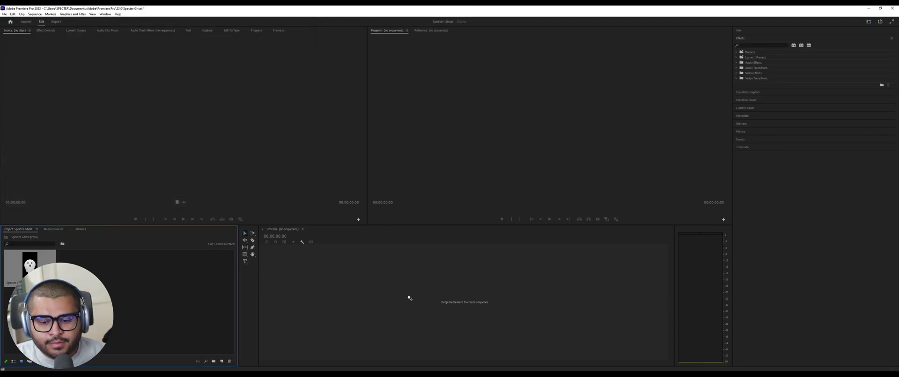
# Create a sequence from the ghost image clip and play it through
pyautogui.moveTo(409, 298); pyautogui.dragTo(409, 298)
pyautogui.press('space')
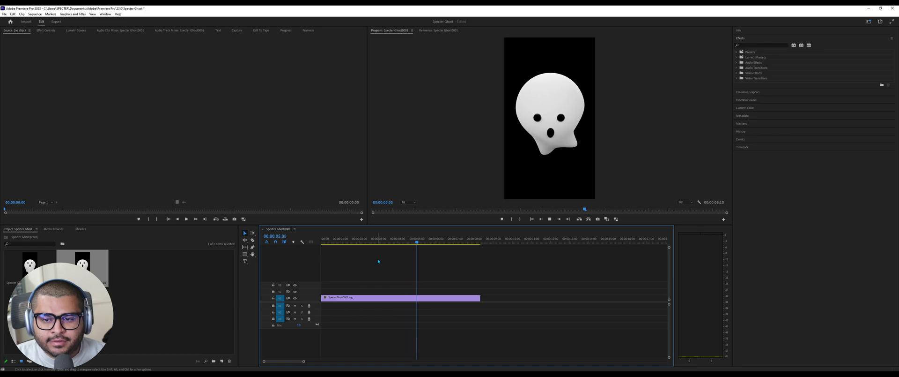
pyautogui.press('space')
# Set the ghost clip's speed to 250% in Speed/Duration and scrub to preview it
pyautogui.click(356, 300)
pyautogui.rightClick(356, 300)
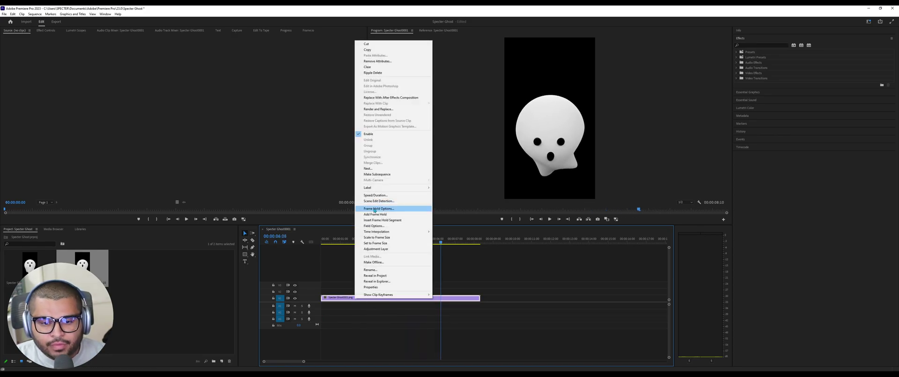
pyautogui.click(374, 195)
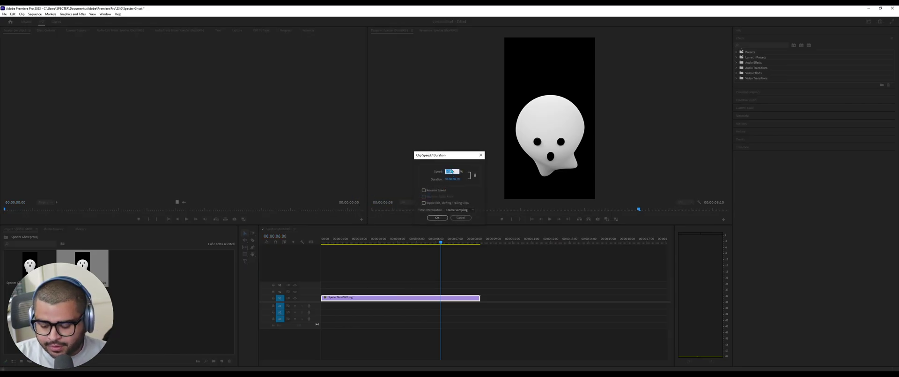
pyautogui.write('250')
pyautogui.press('Return')
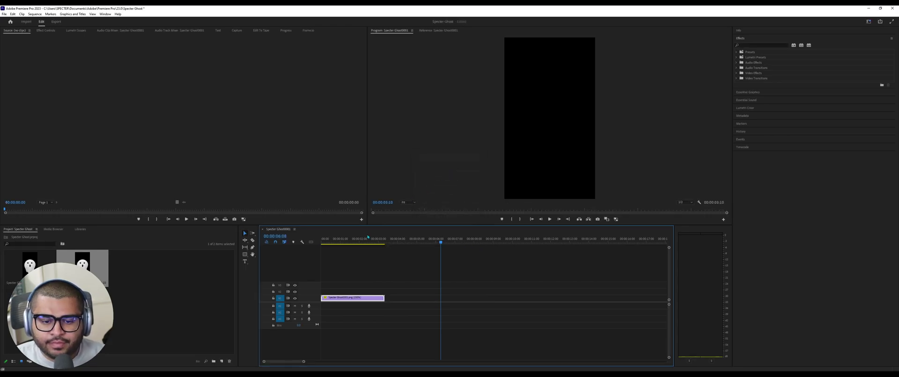
pyautogui.moveTo(338, 239); pyautogui.dragTo(305, 249)
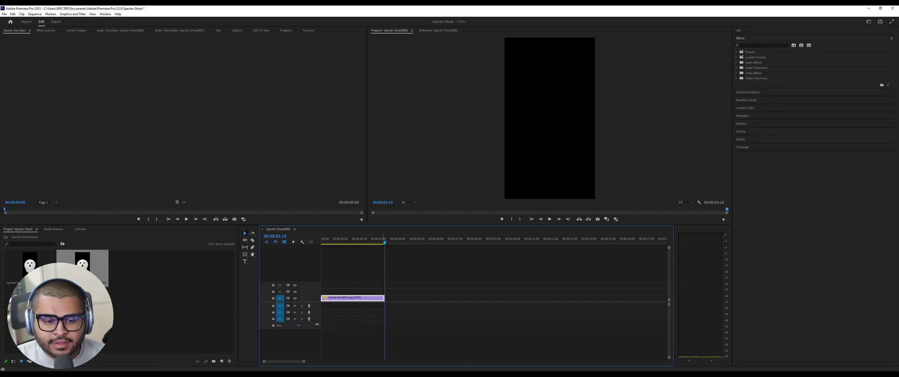
pyautogui.click(358, 239)
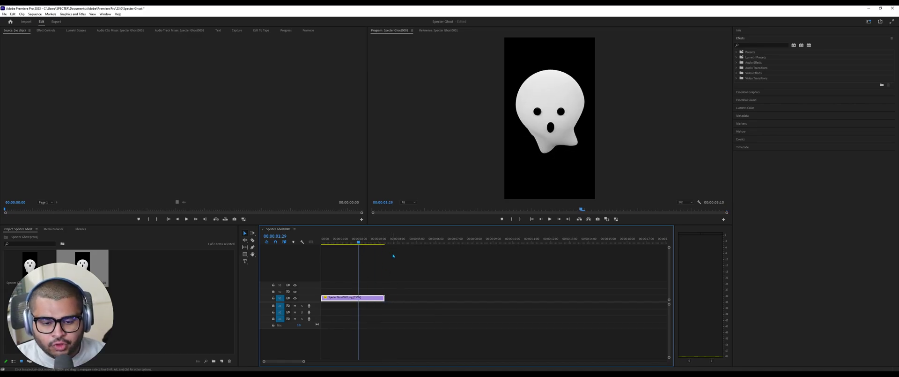
# Paste a copy of the sped-up ghost clip directly after the first one
pyautogui.press('Down')
pyautogui.hotkey('ctrl', 'c')
pyautogui.hotkey('ctrl', 'v')
pyautogui.moveTo(410, 298); pyautogui.dragTo(410, 298)
# Play back the sequence, move both ghost clips up to V2, and drag in the red background video
pyautogui.press('Home')
pyautogui.press('space')
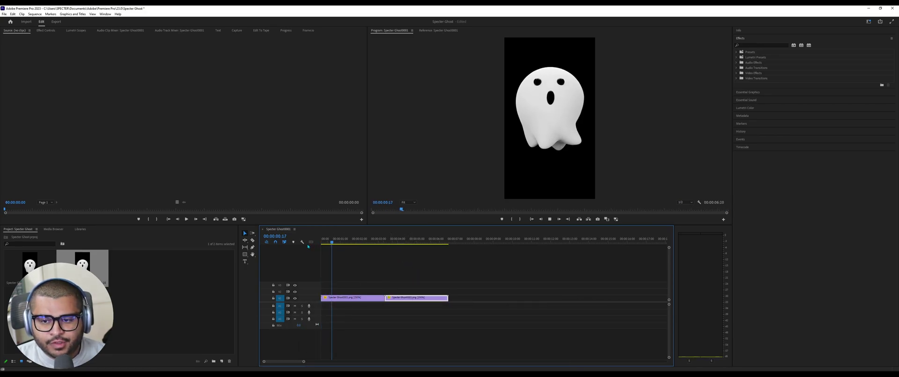
pyautogui.press('End')
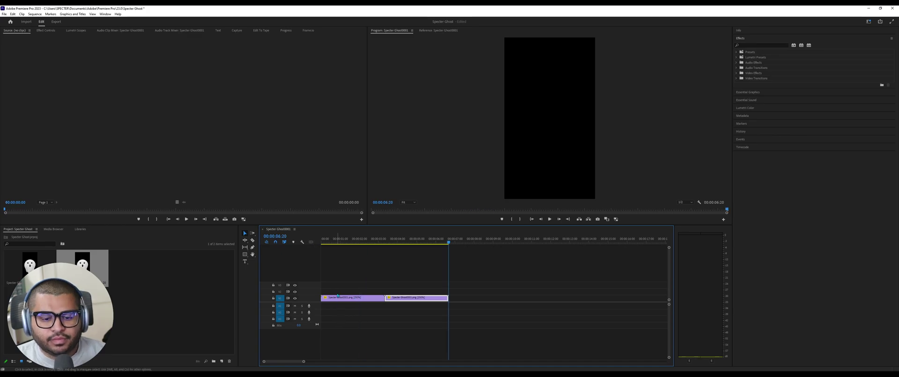
pyautogui.moveTo(337, 294); pyautogui.dragTo(370, 291)
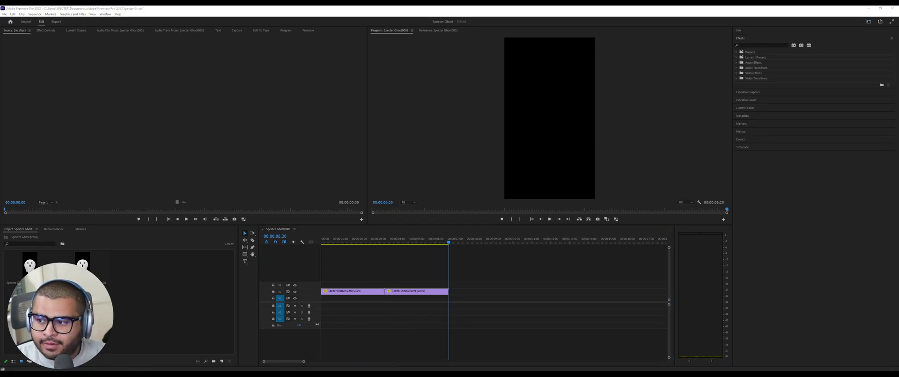
pyautogui.moveTo(473, 236); pyautogui.dragTo(327, 304)
# Scale the red smoke video on V1 to fill the frame and delete the part beyond the ghost clips
pyautogui.click(547, 137)
pyautogui.click(543, 138)
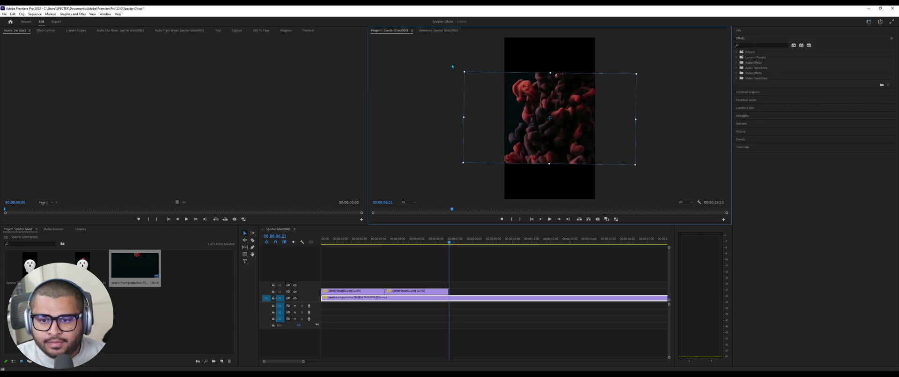
pyautogui.moveTo(636, 72); pyautogui.dragTo(705, 36)
pyautogui.moveTo(449, 241); pyautogui.dragTo(322, 253)
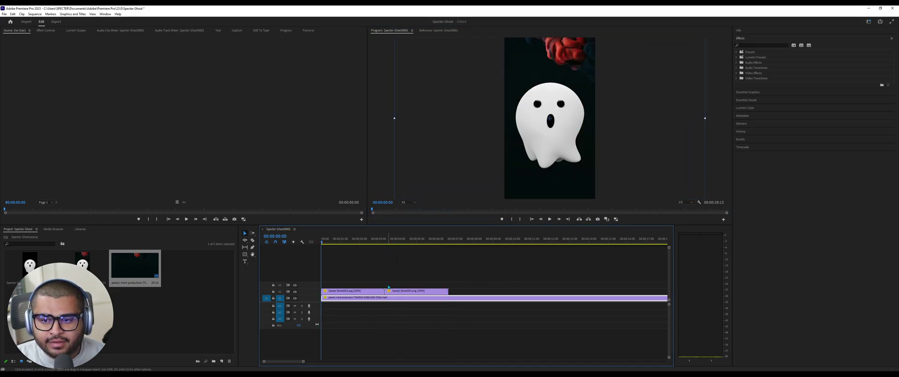
pyautogui.press('space')
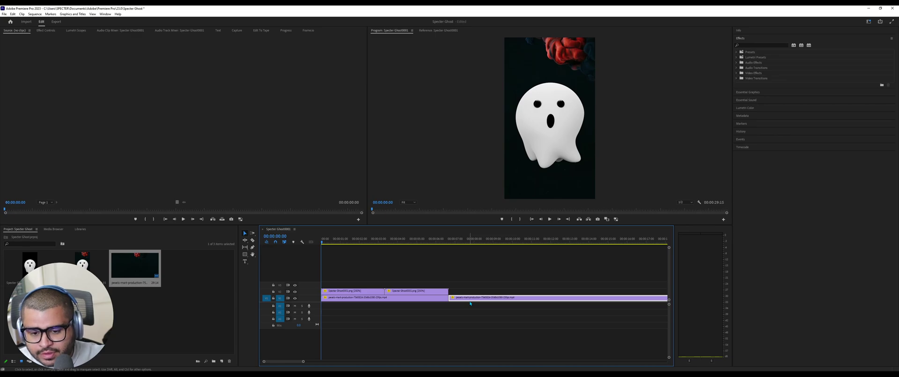
pyautogui.press('Delete')
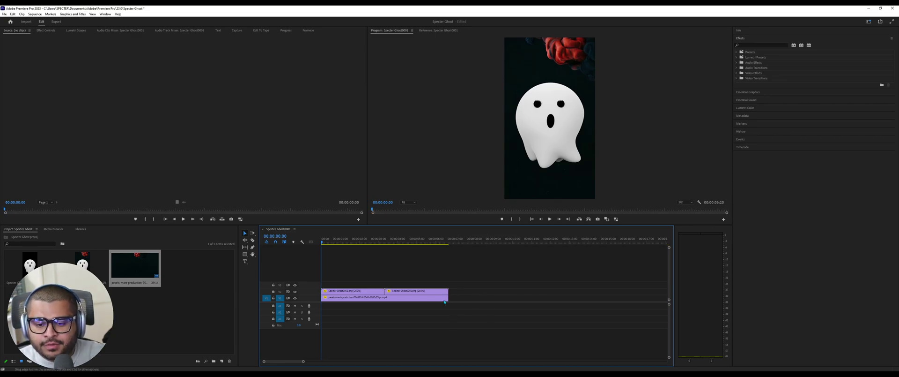
pyautogui.moveTo(337, 240)
pyautogui.mouseDown()
pyautogui.moveTo(361, 240)
pyautogui.moveTo(327, 245)
pyautogui.moveTo(423, 243)
pyautogui.moveTo(328, 243)
pyautogui.mouseUp()
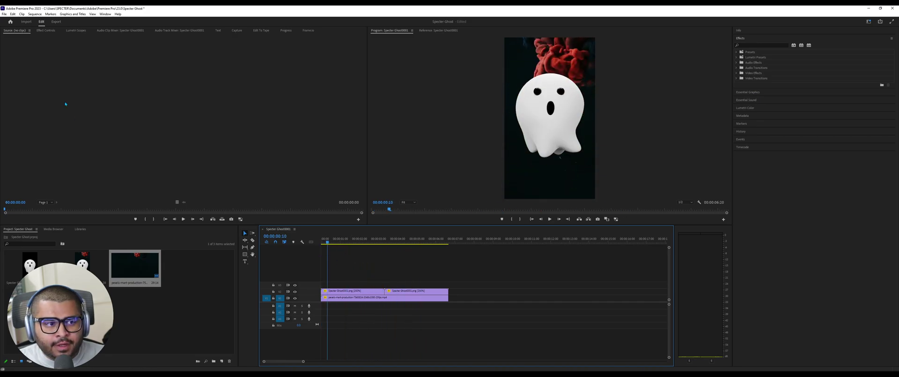
# Export the sequence as H.264 MP4 'Specter Ghost0001.mp4' to the Desktop and start encoding
pyautogui.click(4, 14)
pyautogui.moveTo(48, 180)
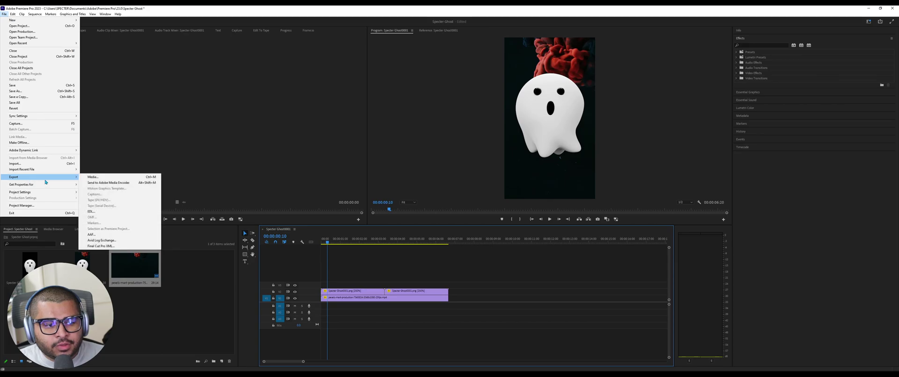
pyautogui.click(115, 178)
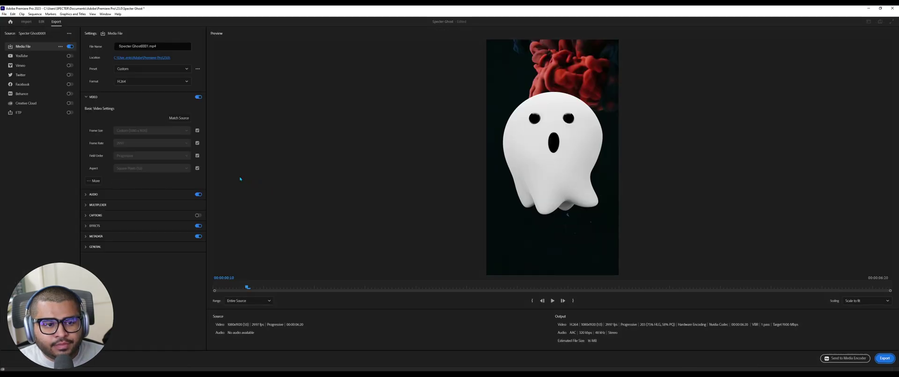
pyautogui.click(140, 57)
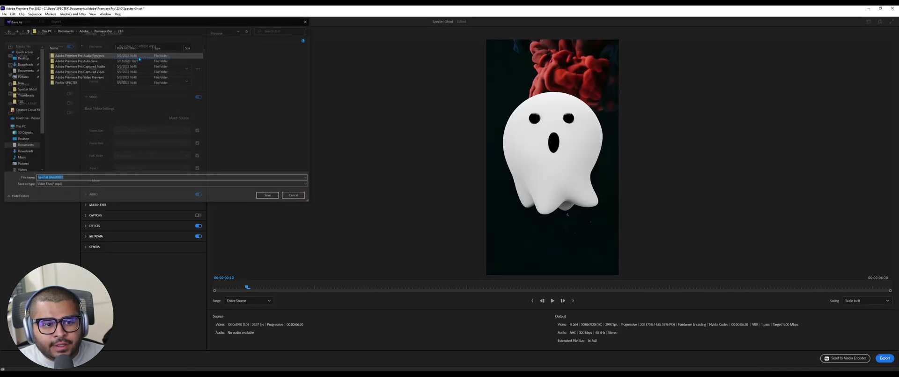
pyautogui.click(22, 58)
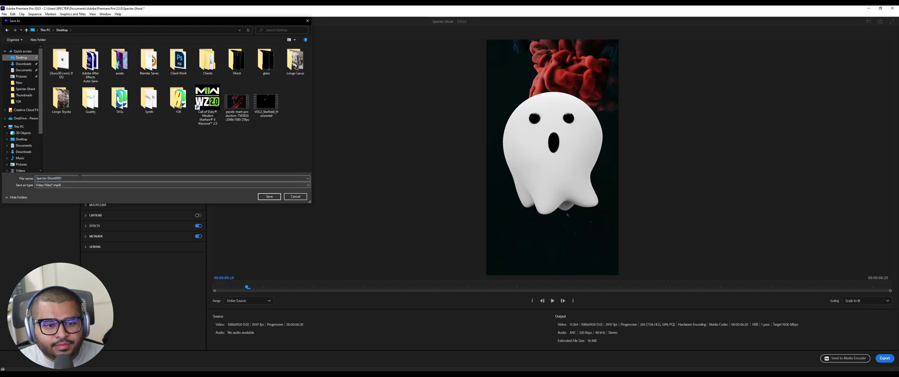
pyautogui.click(54, 185)
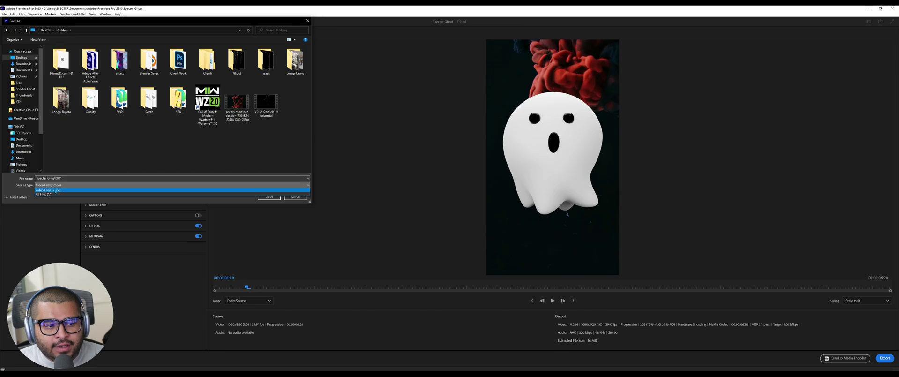
pyautogui.click(65, 191)
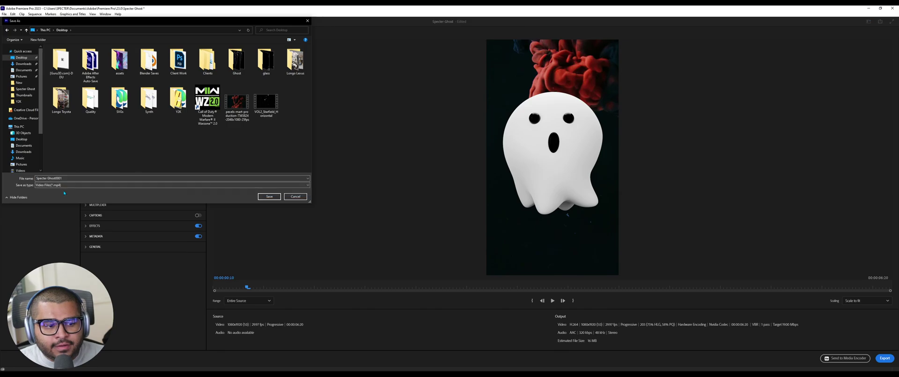
pyautogui.click(269, 196)
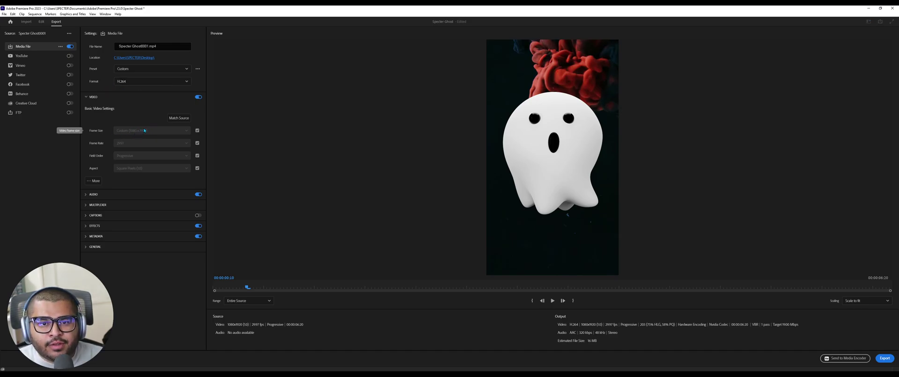
pyautogui.click(885, 359)
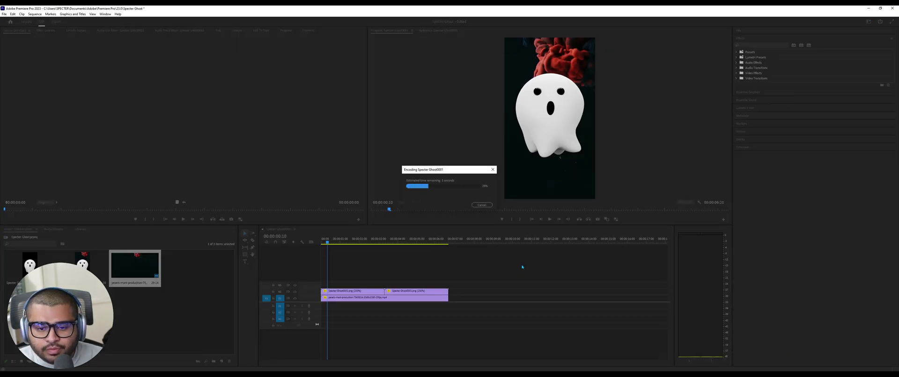